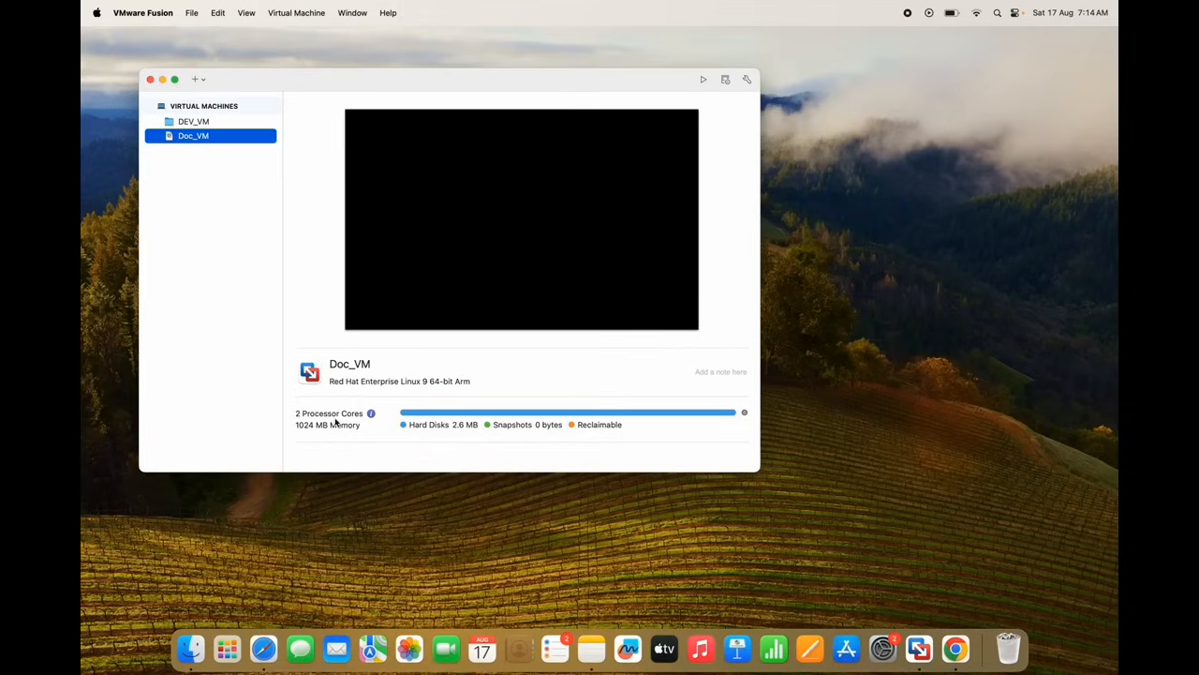
Set aside the CentOS download page and open the + add menu in the VM library
click(264, 653)
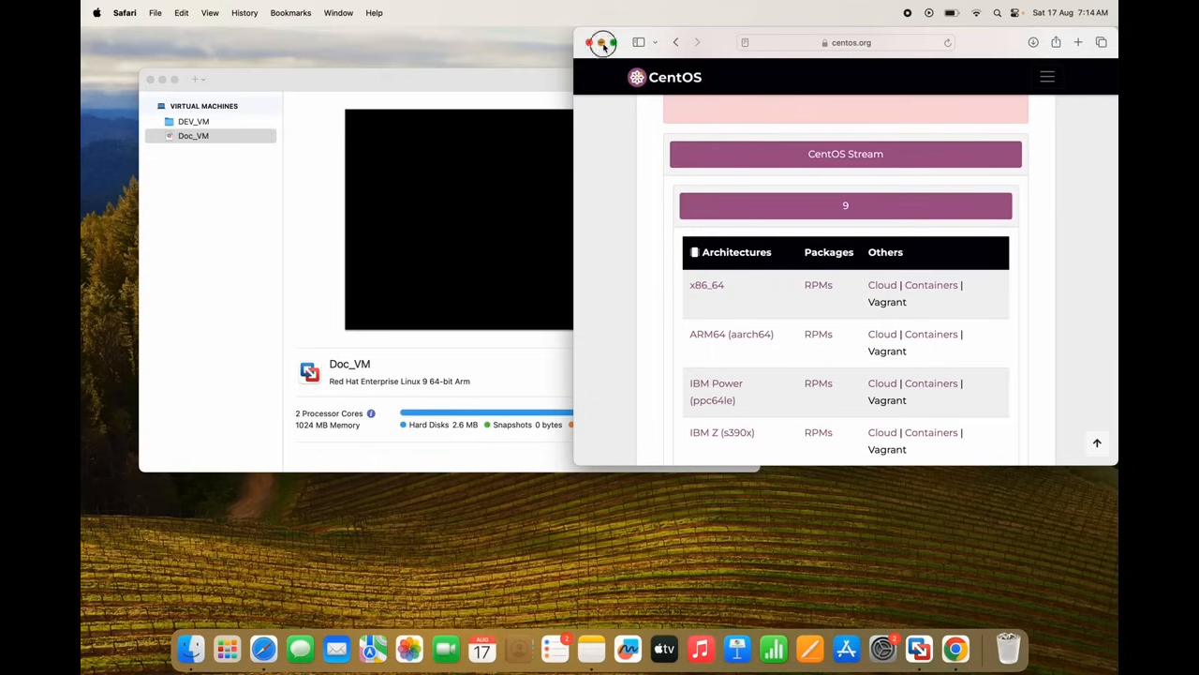
click(602, 44)
click(289, 89)
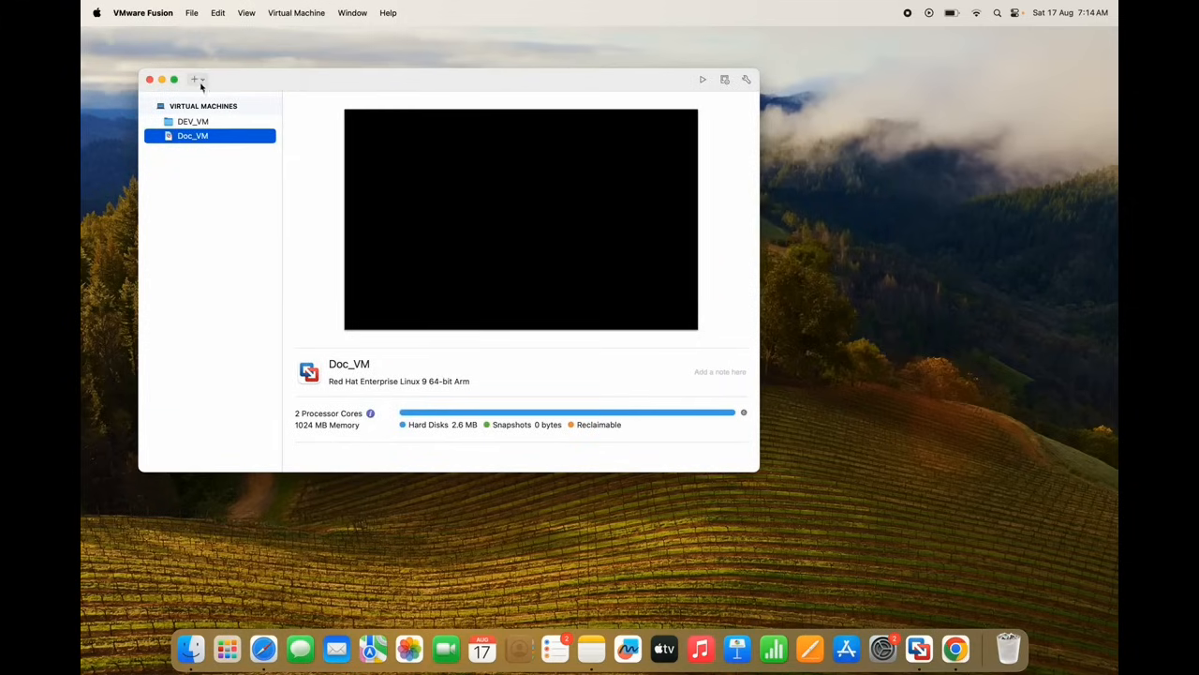
click(199, 79)
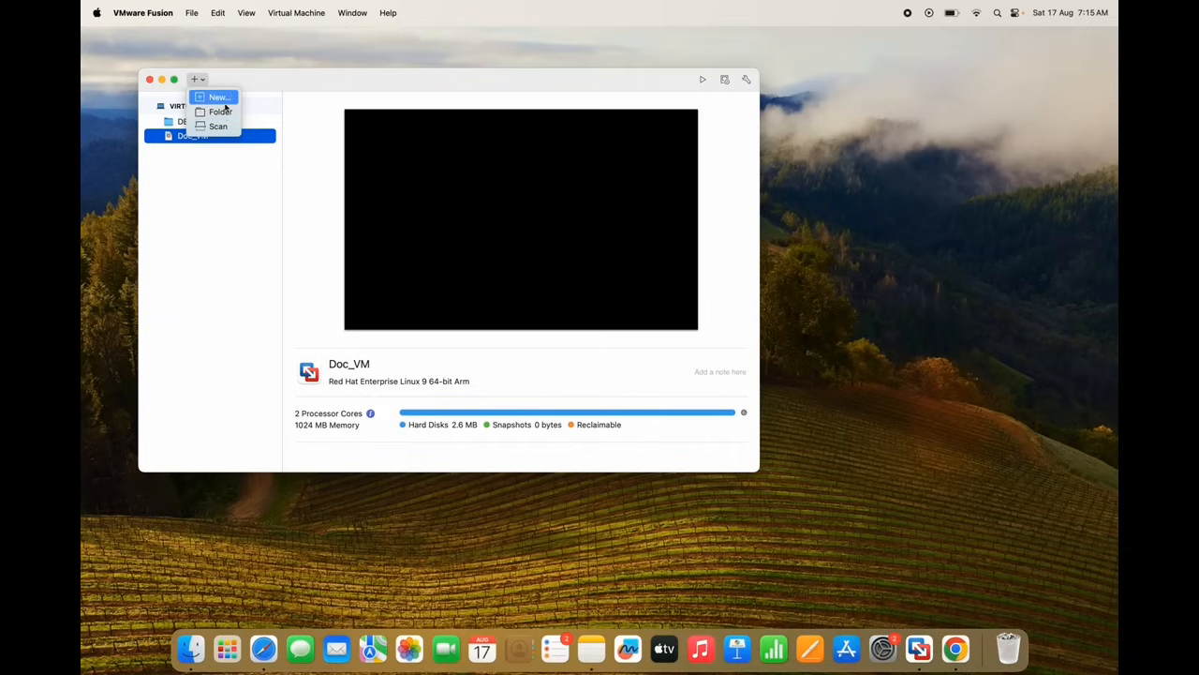
Start a new virtual machine by choosing New… from the library's + menu
click(196, 172)
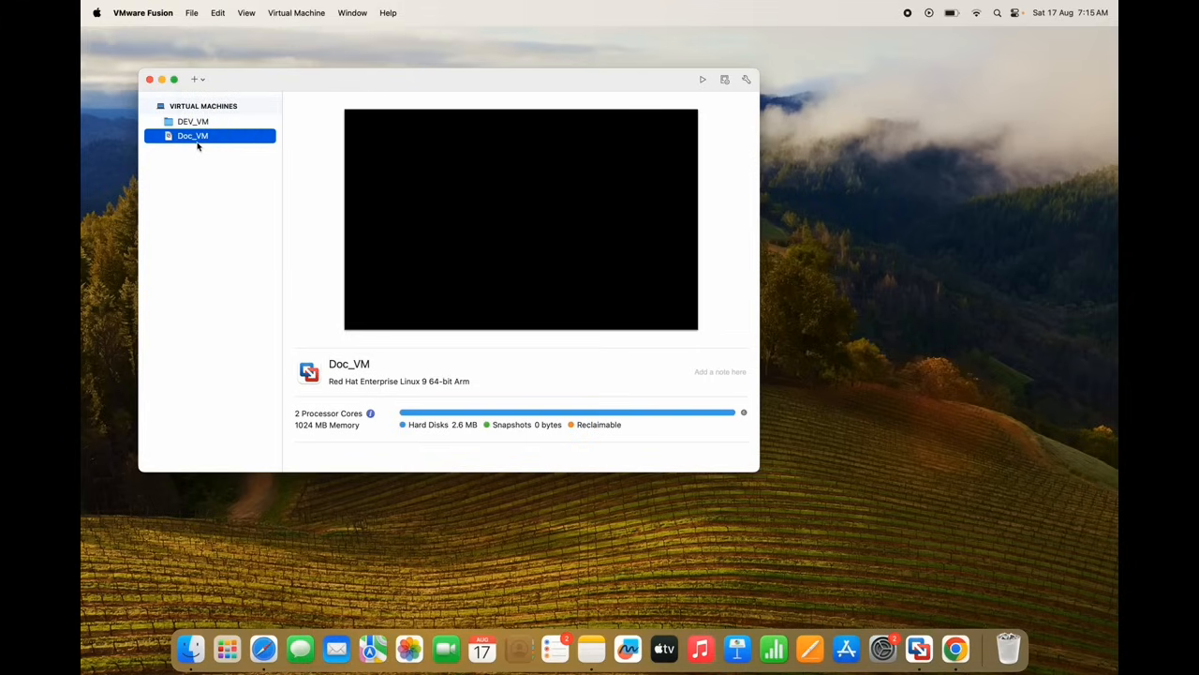
click(197, 80)
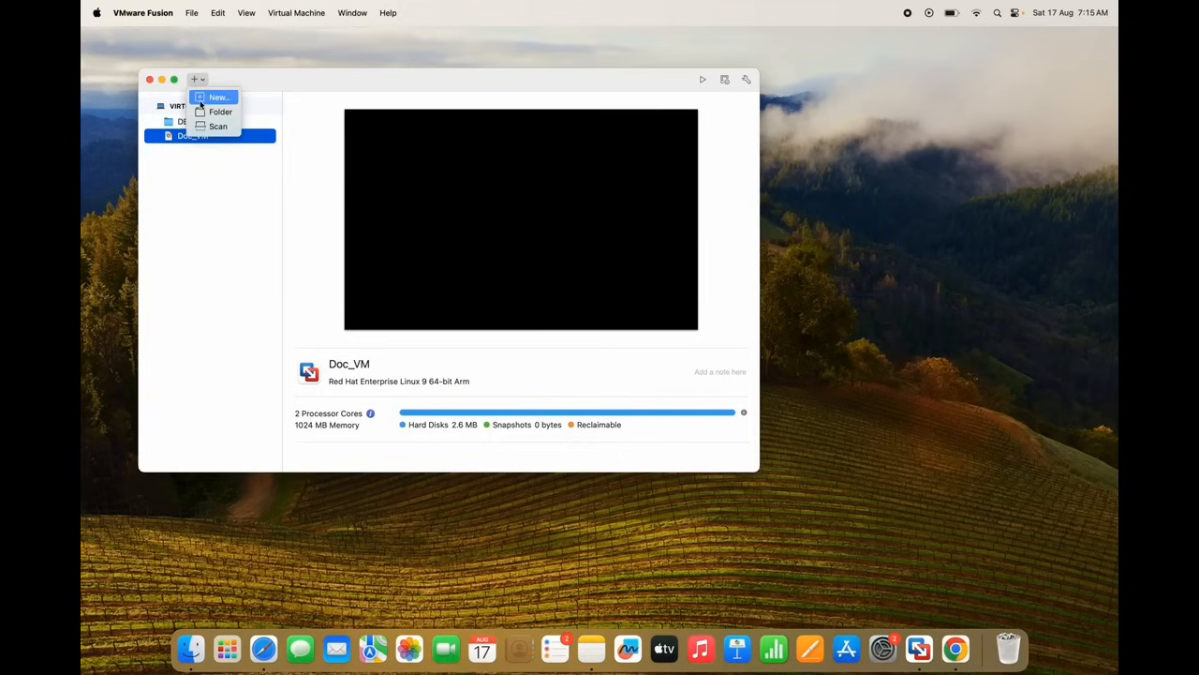
click(215, 98)
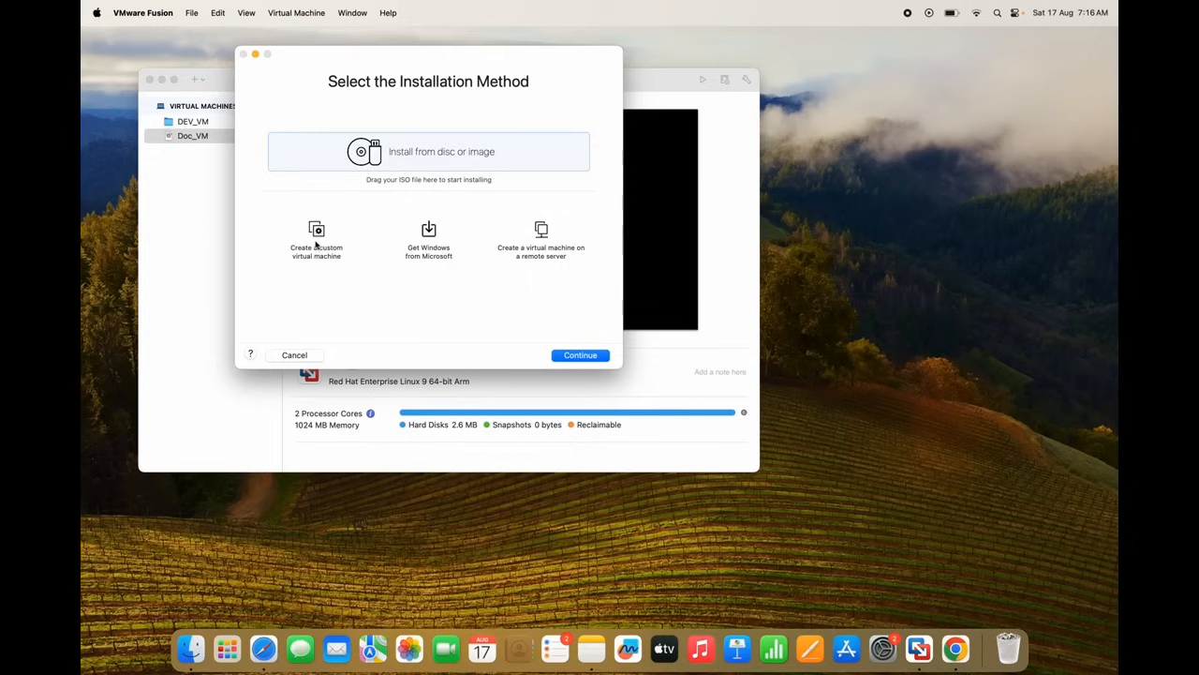
Choose a custom virtual machine with Linux > Red Hat Enterprise Linux 9 64-bit Arm as the OS
click(316, 244)
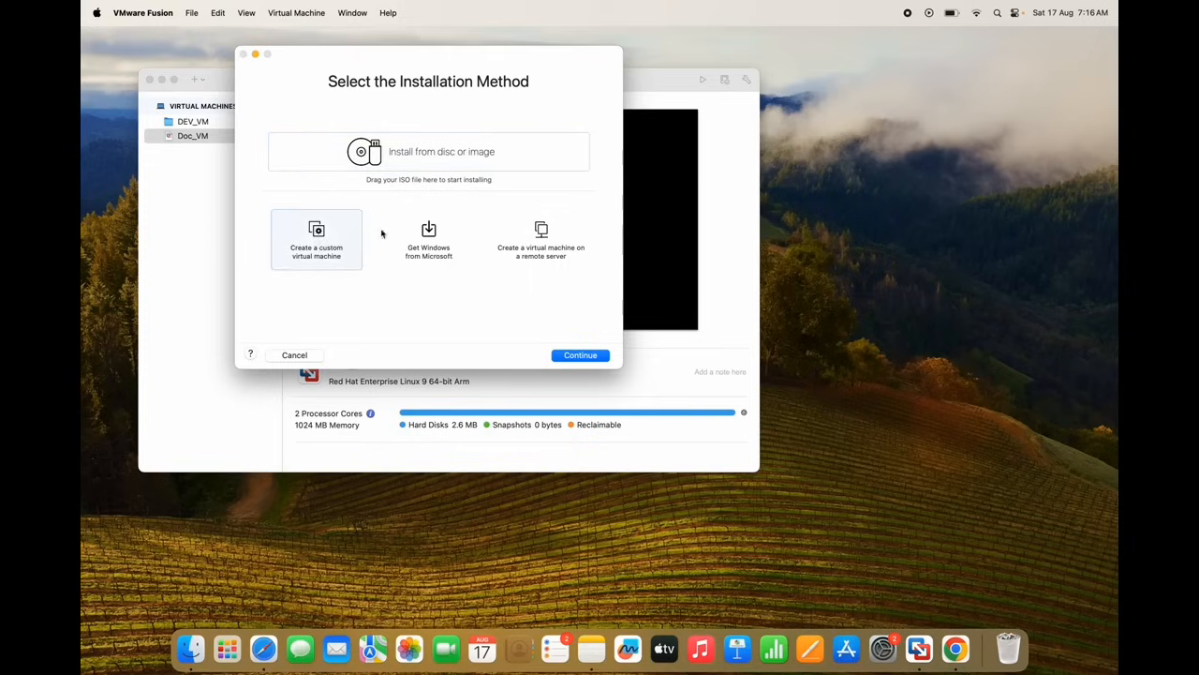
click(594, 361)
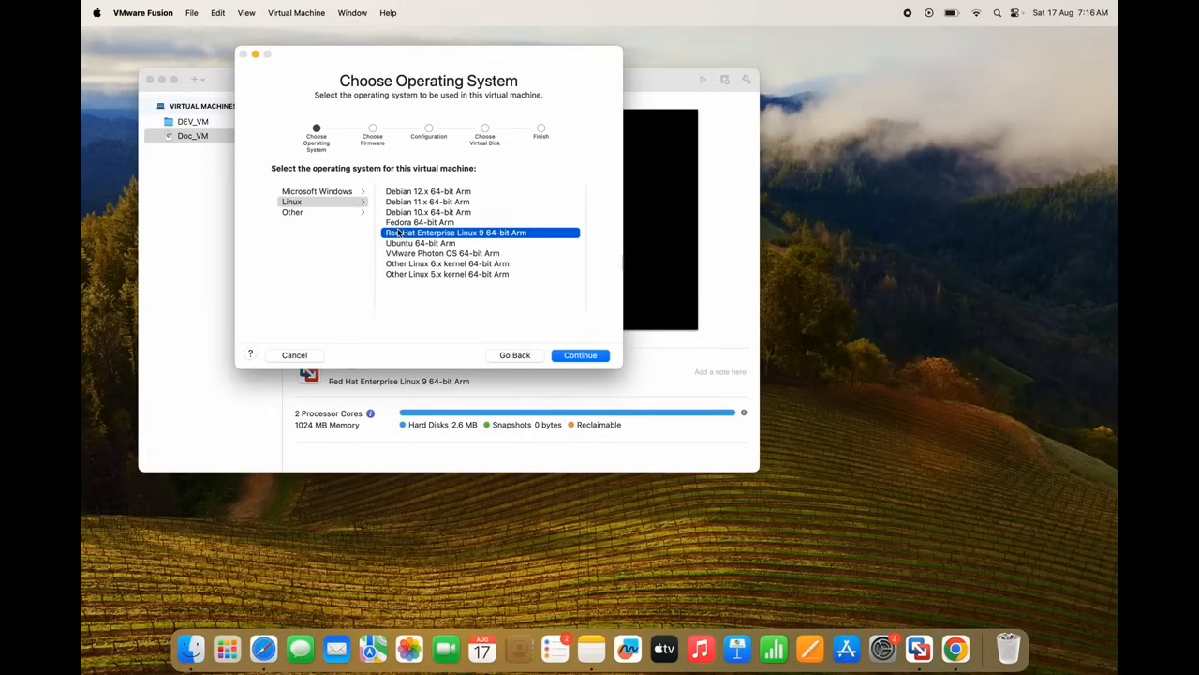
click(347, 207)
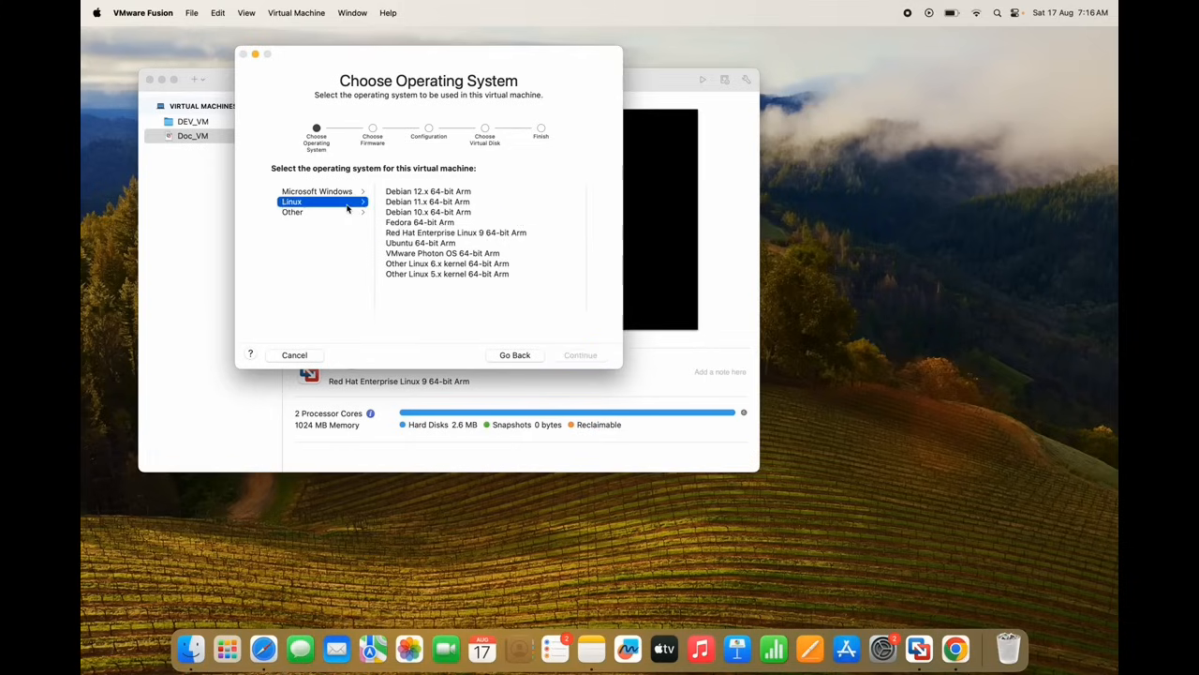
click(418, 234)
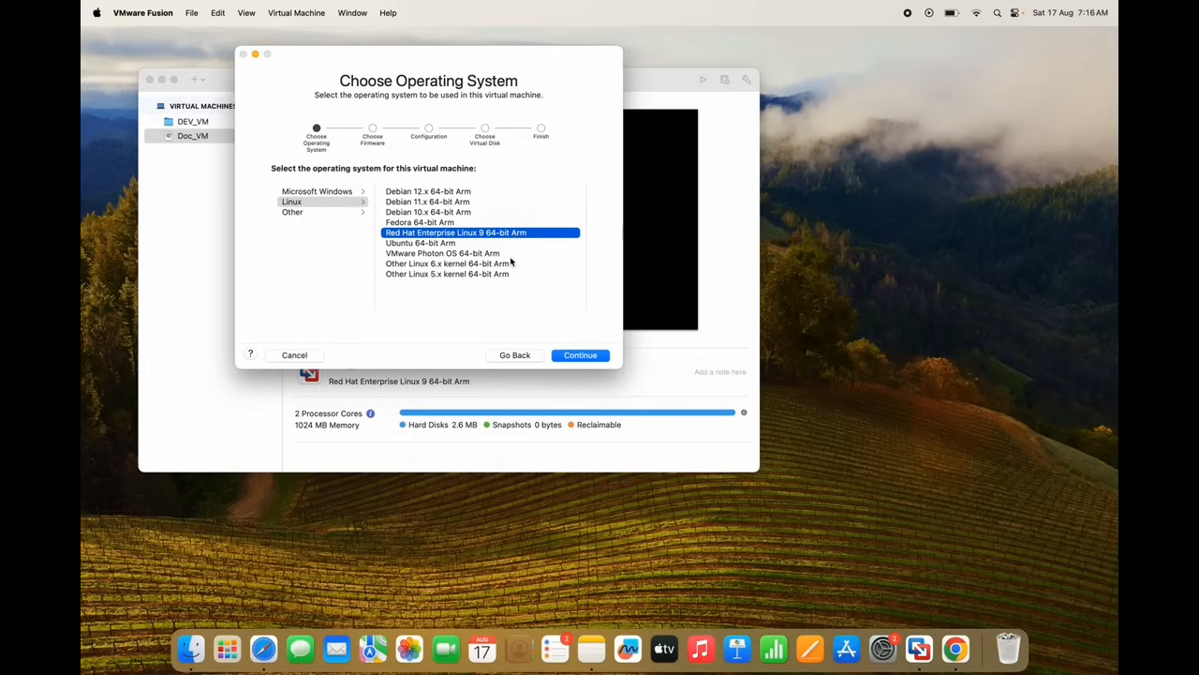
click(570, 356)
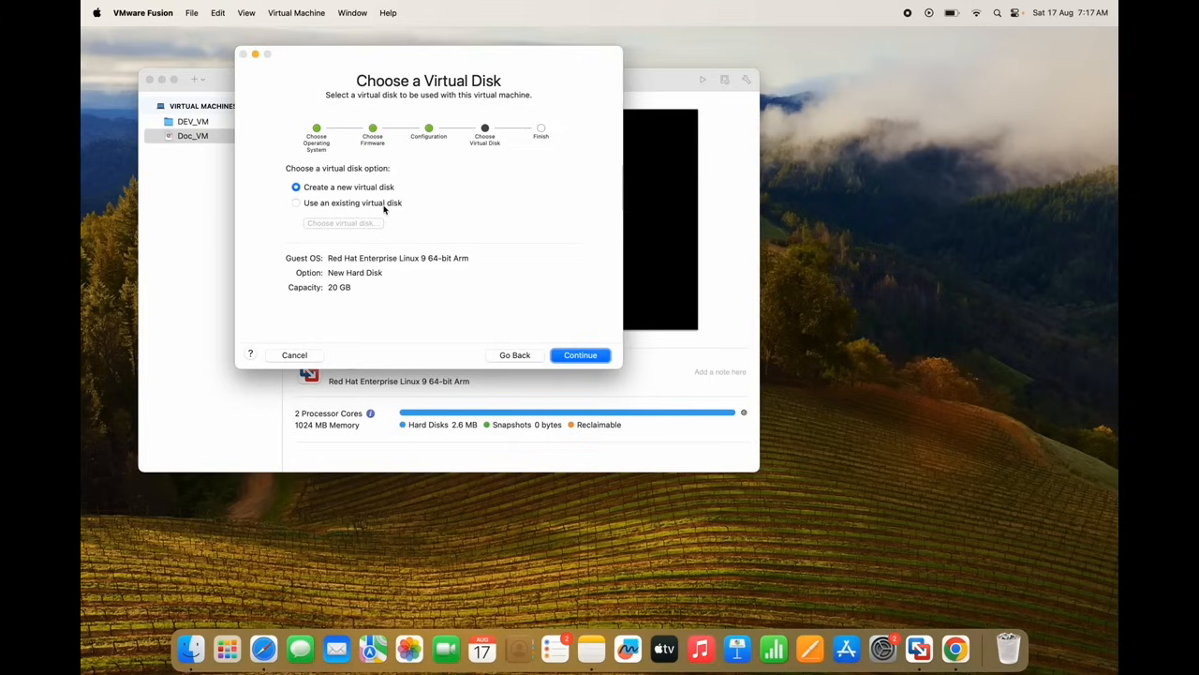
Keep Create a new virtual disk (20 GB) selected and continue to the Finish summary
click(296, 203)
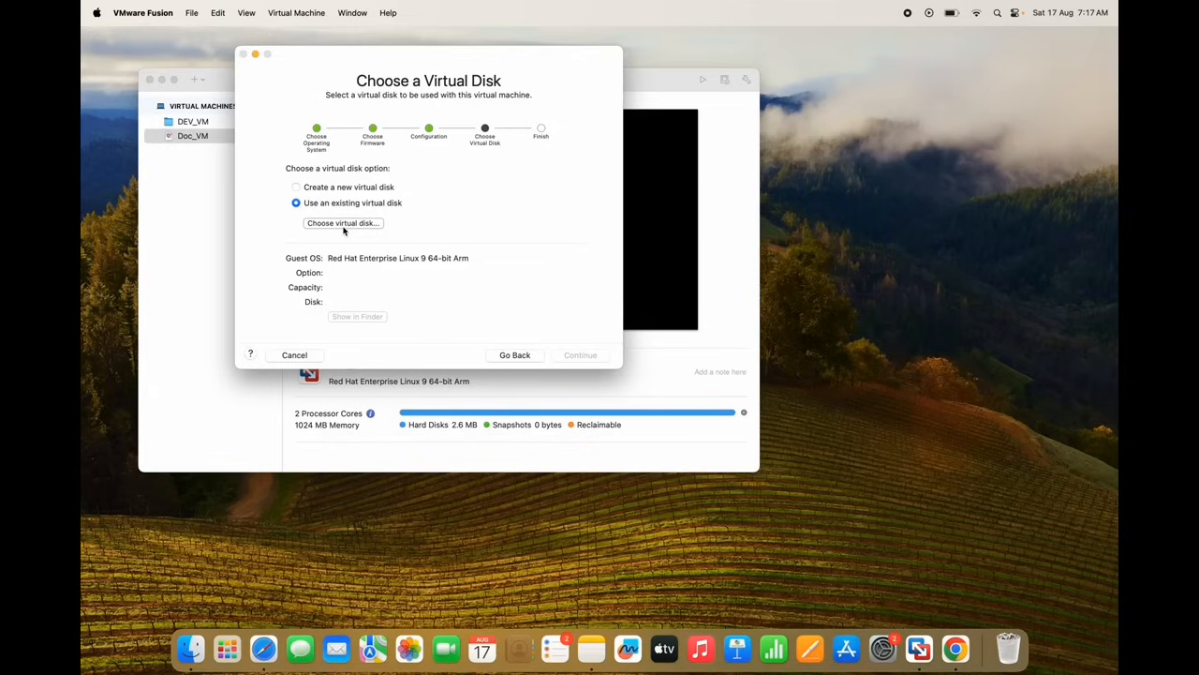
click(296, 188)
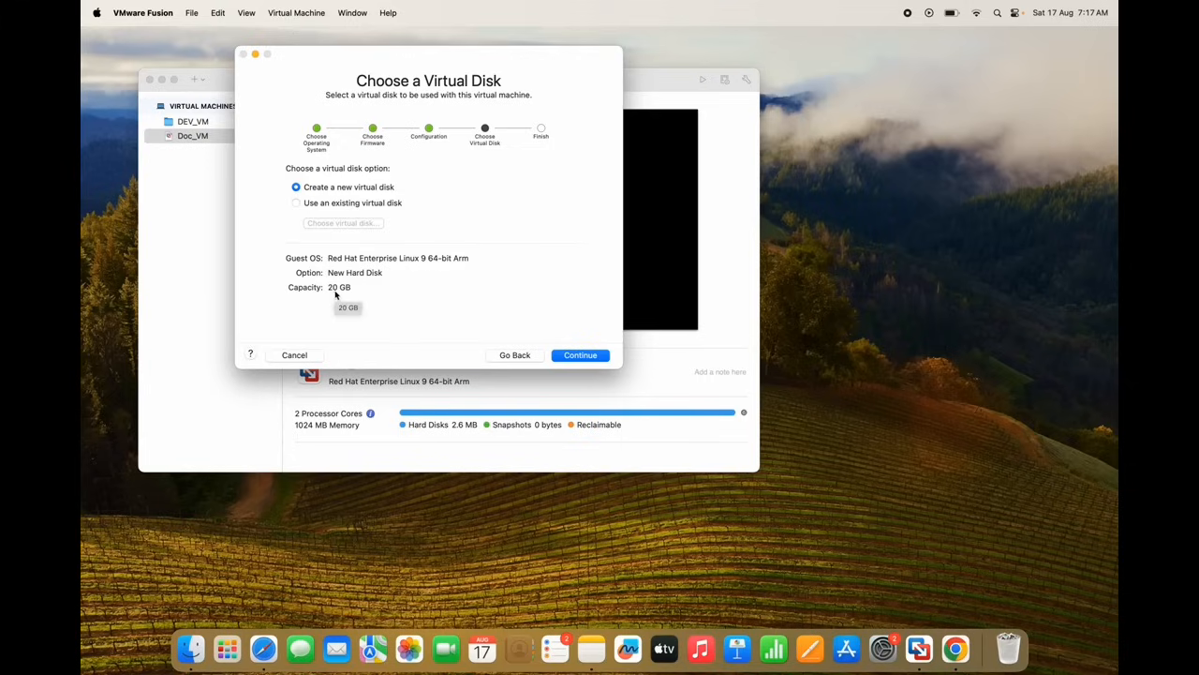
click(590, 358)
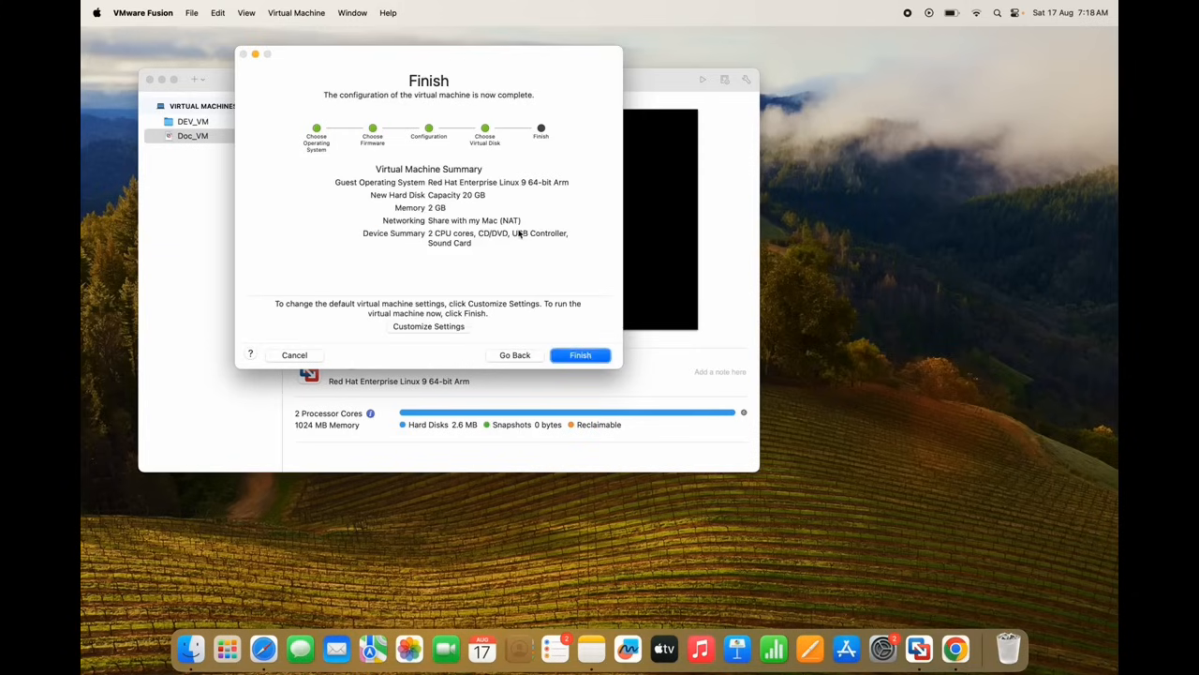
Choose Customize Settings on the Finish page to bring up the Save As sheet
click(441, 328)
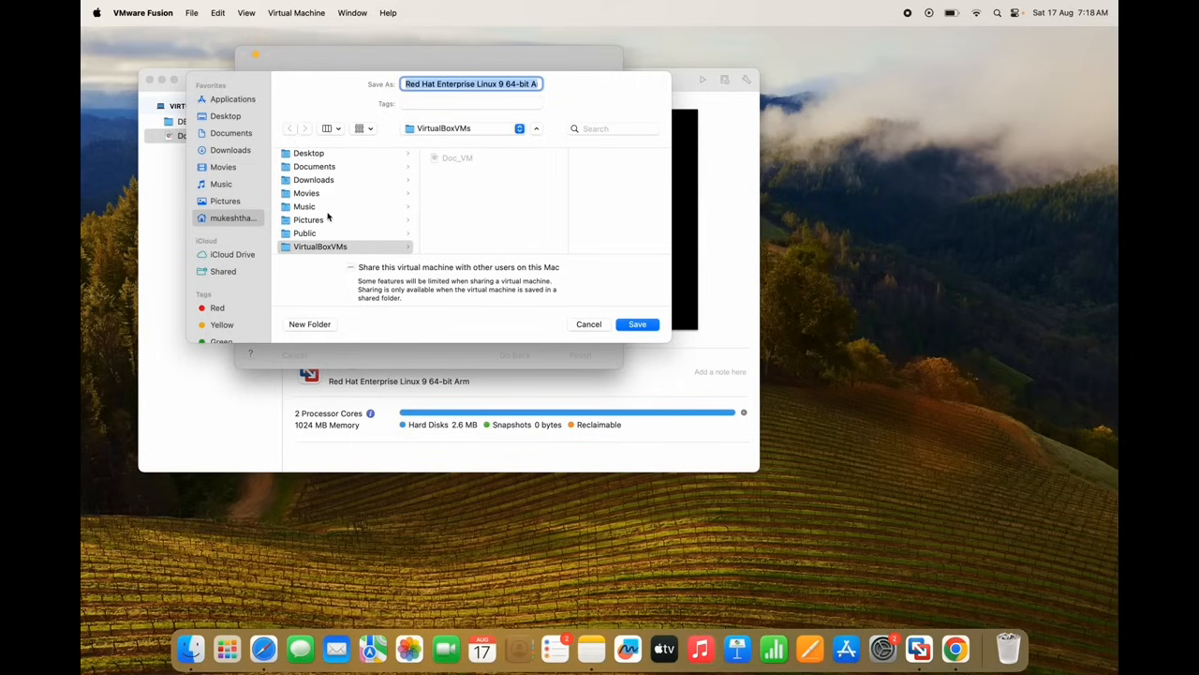
Replace the default name with VMtest1 and save the machine into the VirtualBoxVMs folder
click(322, 249)
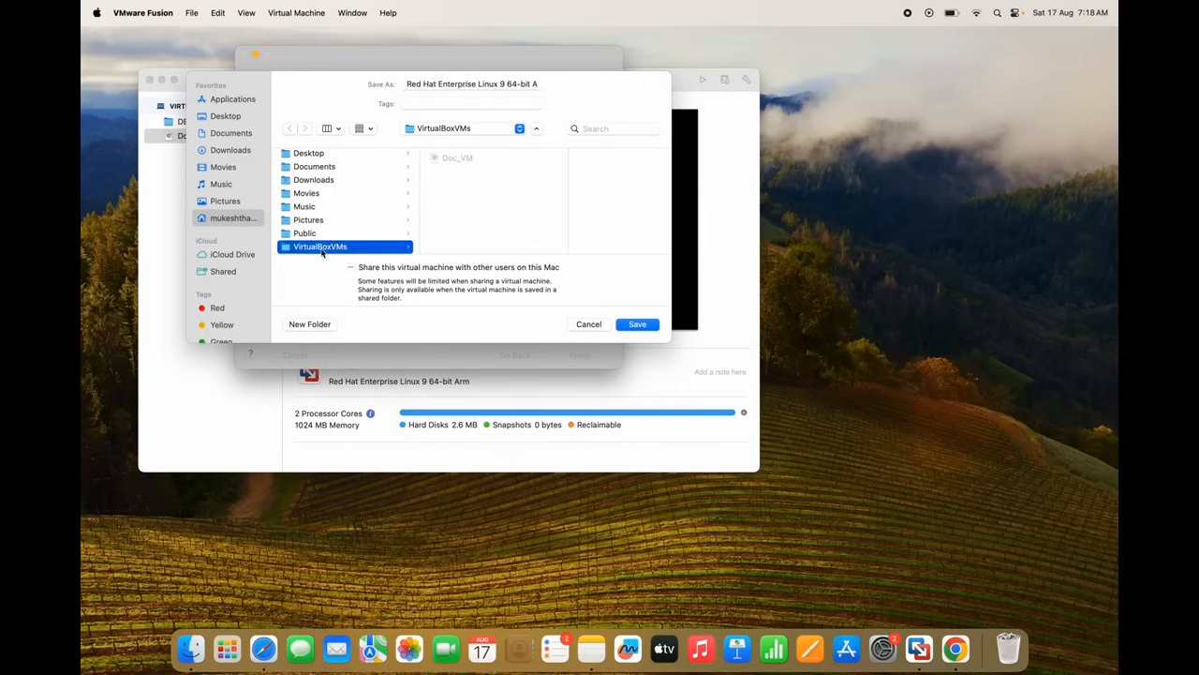
click(481, 84)
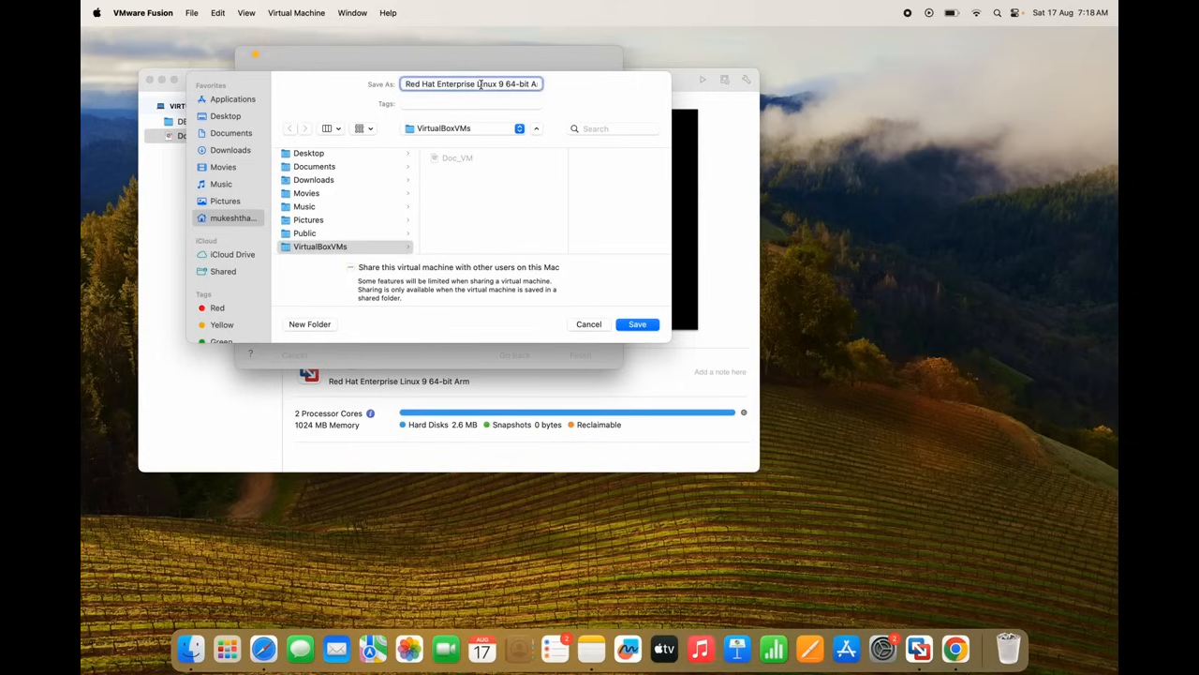
triple_click(481, 84)
key(BackSpace)
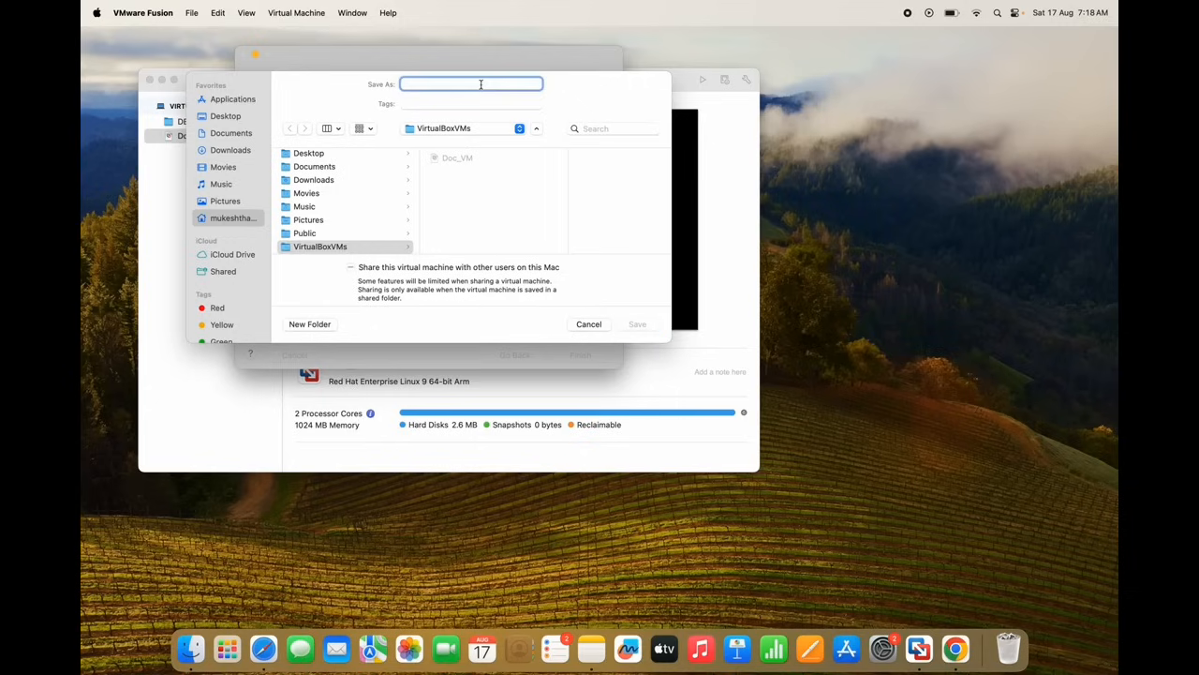
text(VMtest1)
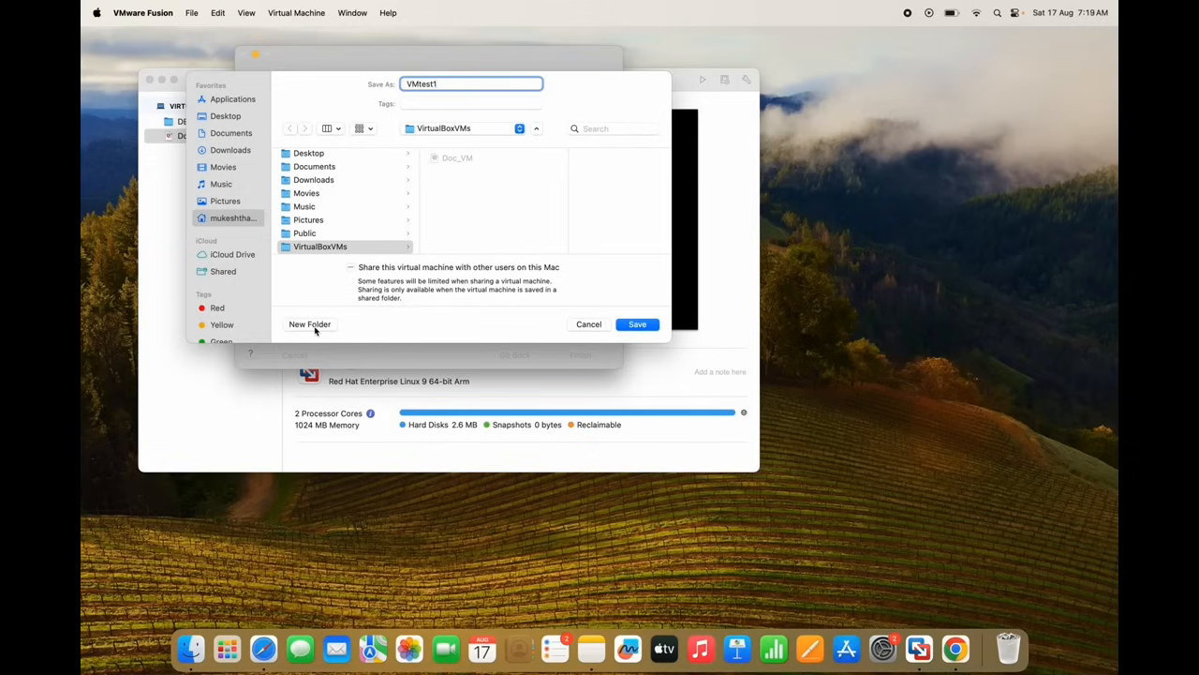
click(636, 324)
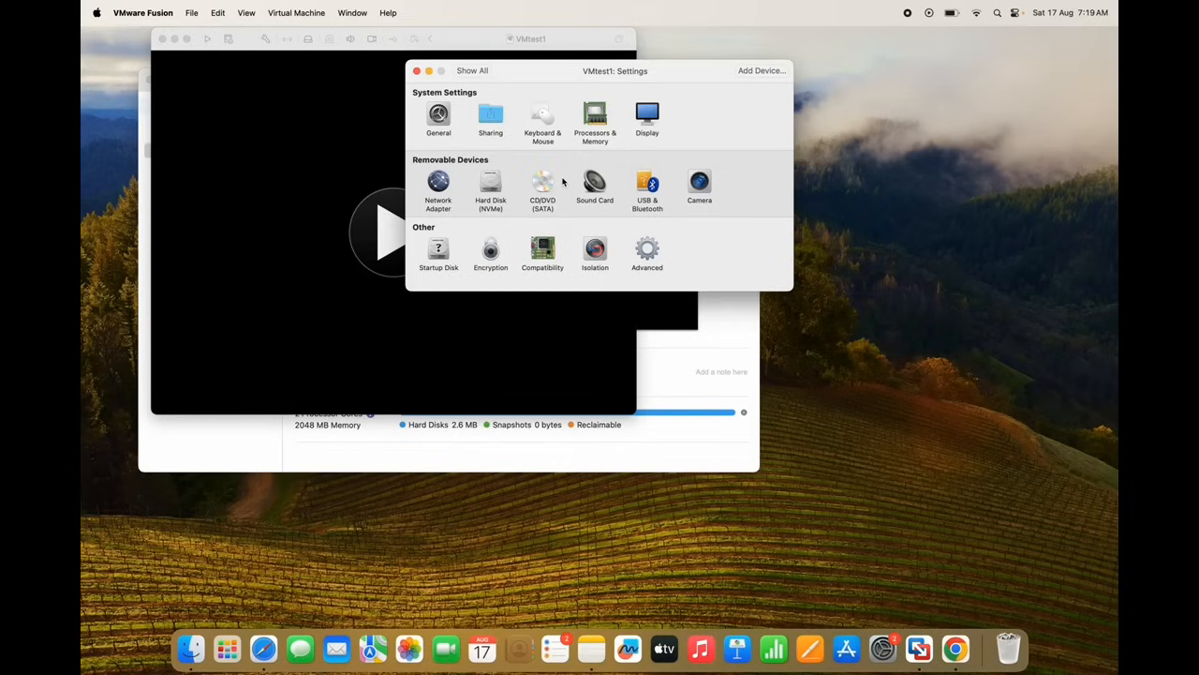
Look over VMtest1's General pane, then go to Processors & Memory (2 cores, 2048 MB)
click(447, 125)
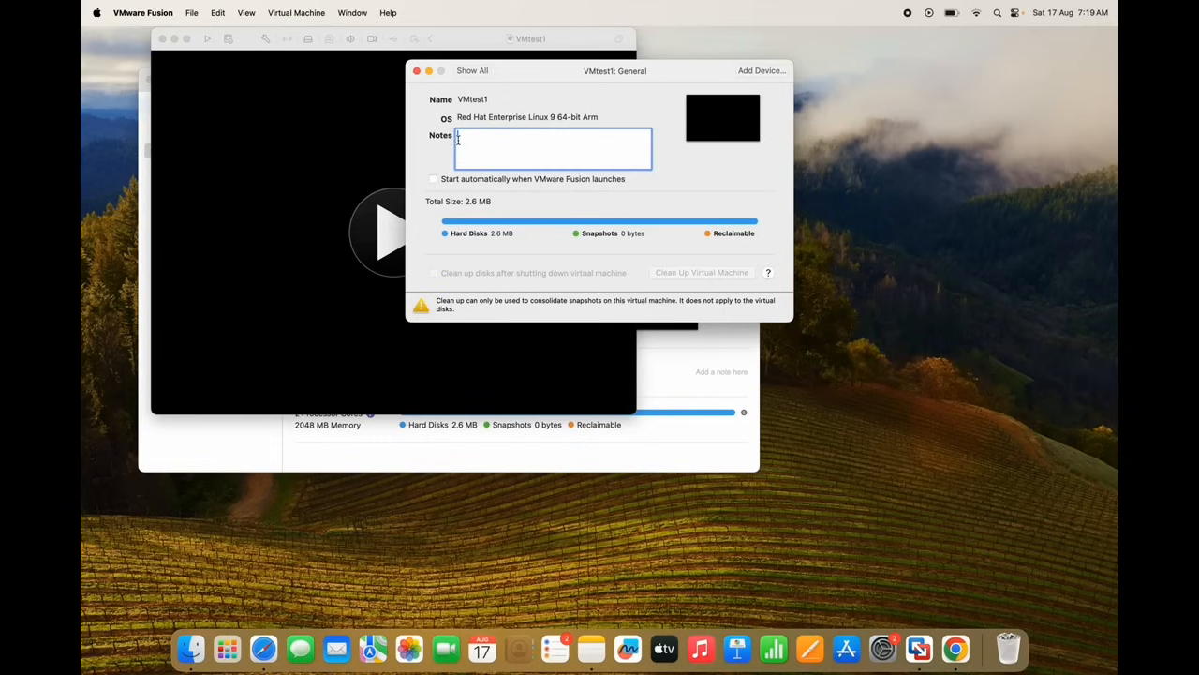
click(469, 74)
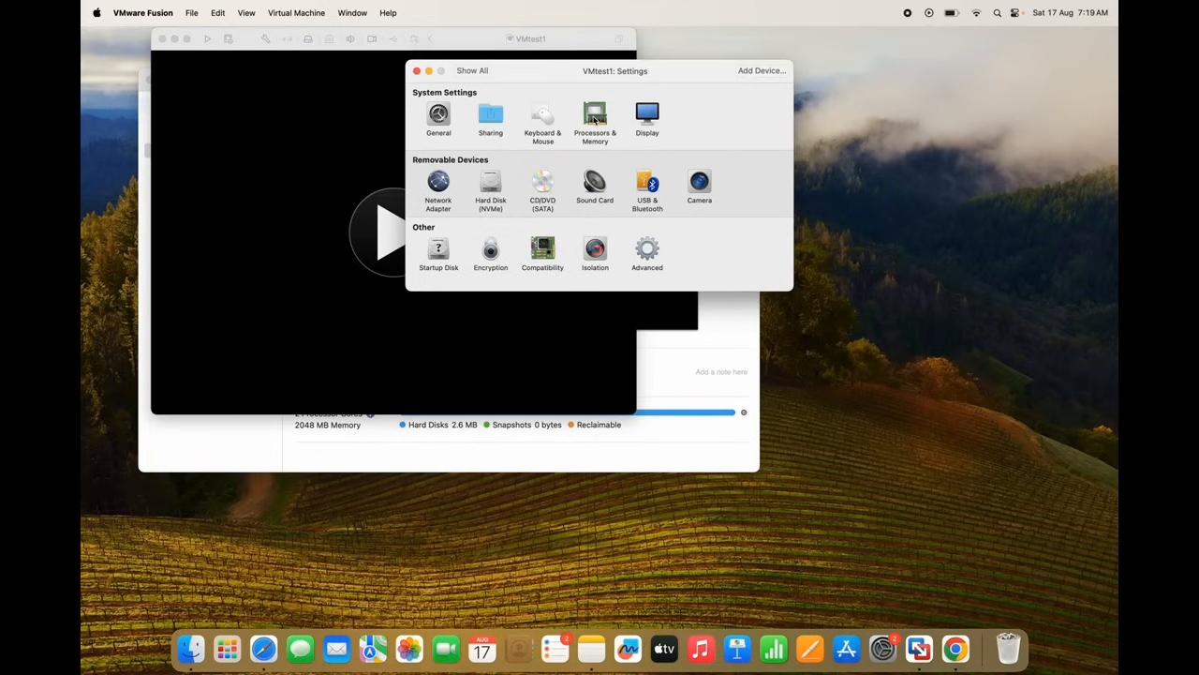
click(595, 117)
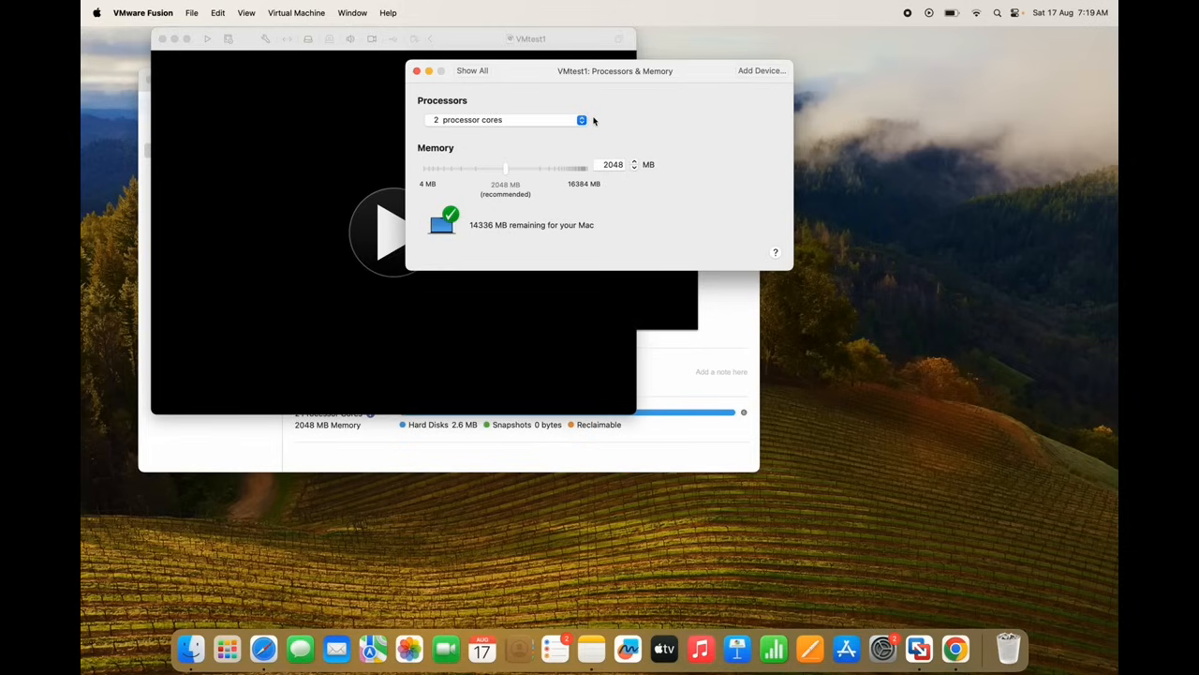
Review the processor core options, leaving VMtest1 at 2 cores
click(582, 121)
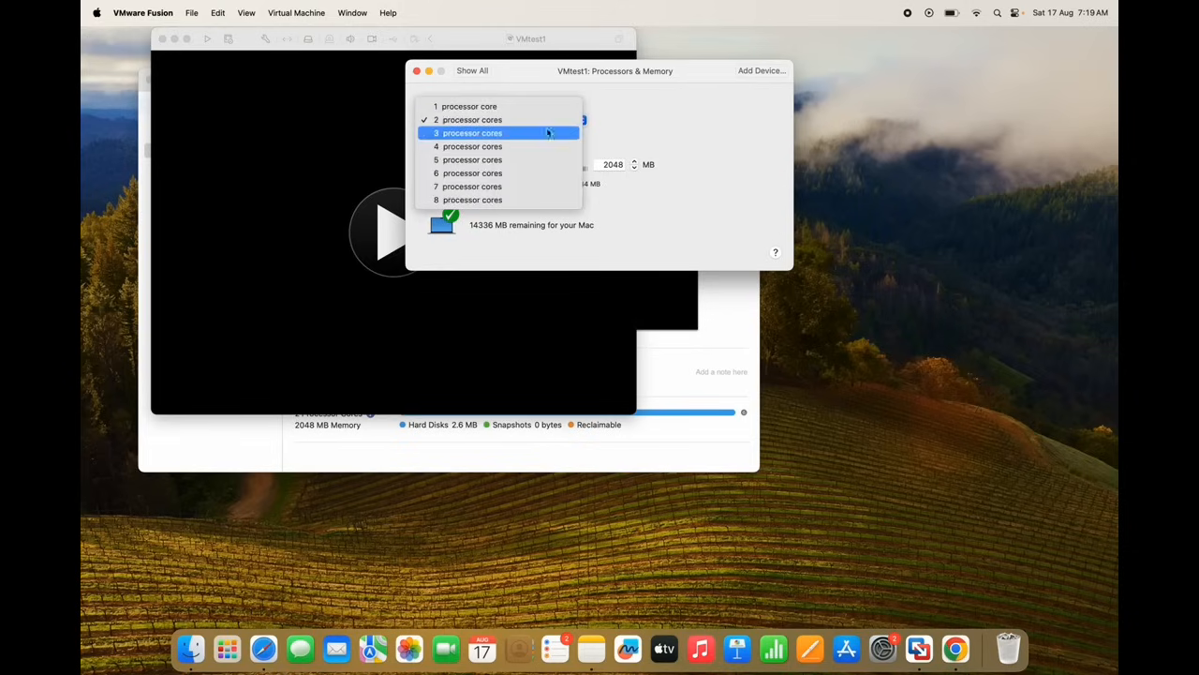
click(655, 125)
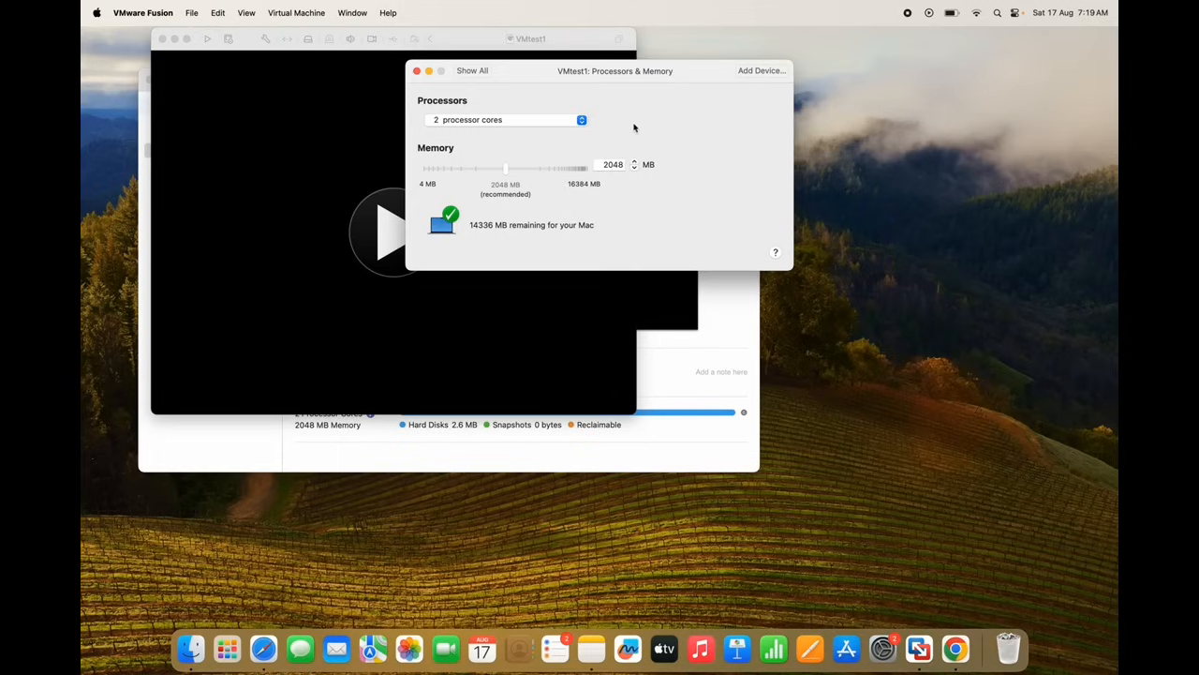
click(583, 121)
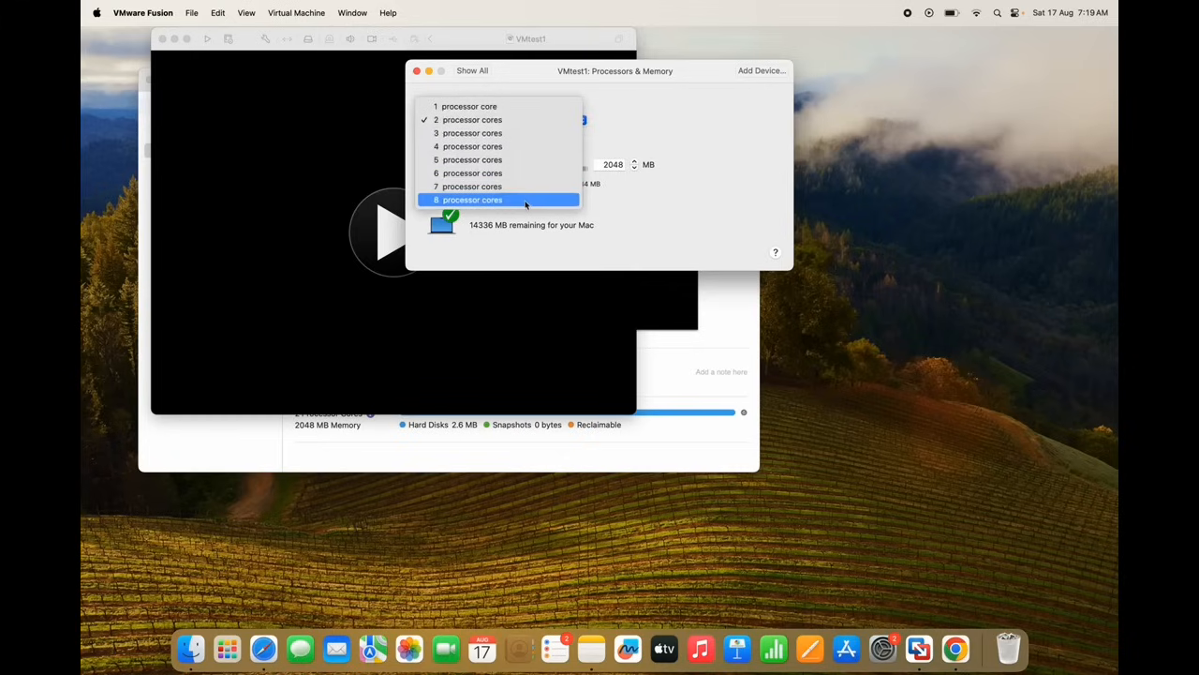
click(662, 131)
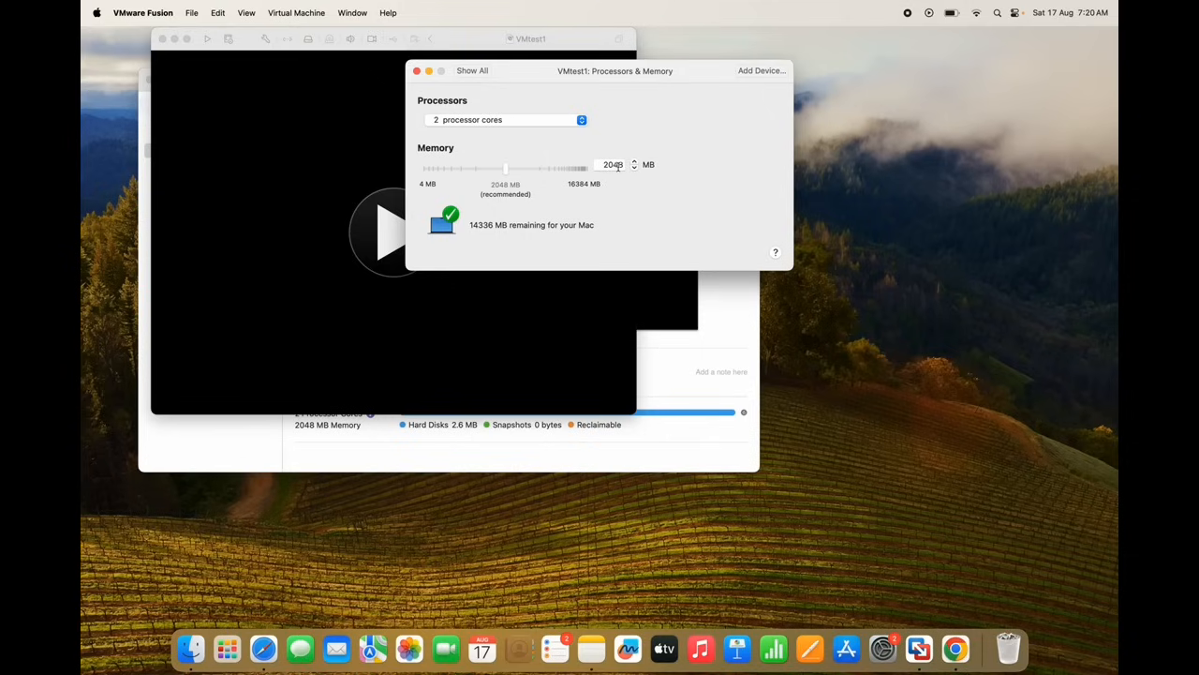
Reduce VMtest1's memory from 2048 MB to 1024 MB and go to Network Adapter settings
click(623, 164)
key(BackSpace)
key(BackSpace)
key(BackSpace)
key(BackSpace)
text(1024)
click(473, 71)
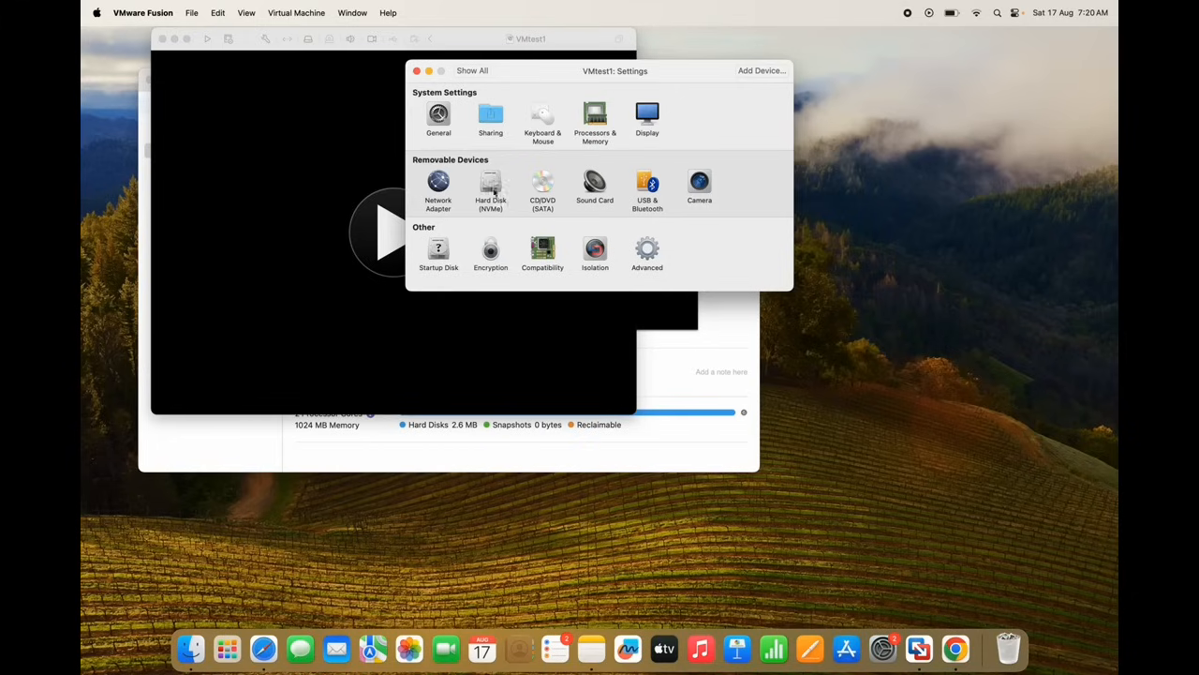
click(439, 206)
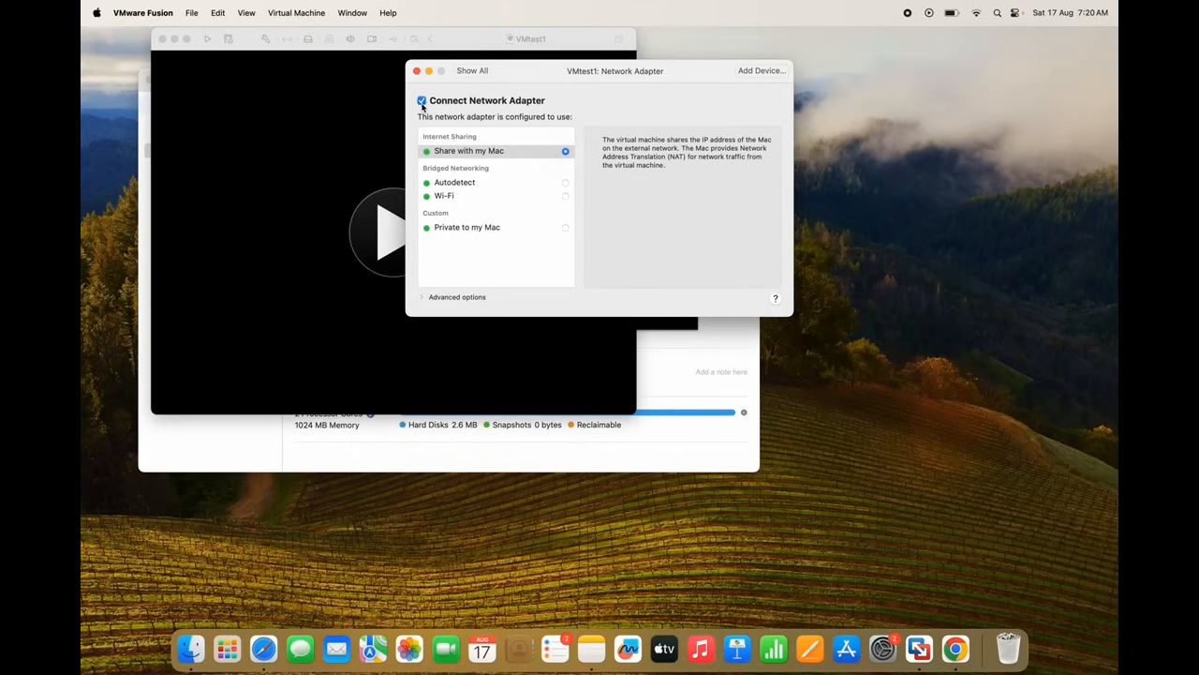
Inspect the Hard Disk (NVMe) pane showing Virtual Disk.vmdk at 20.00 GB, then return to Show All
click(472, 71)
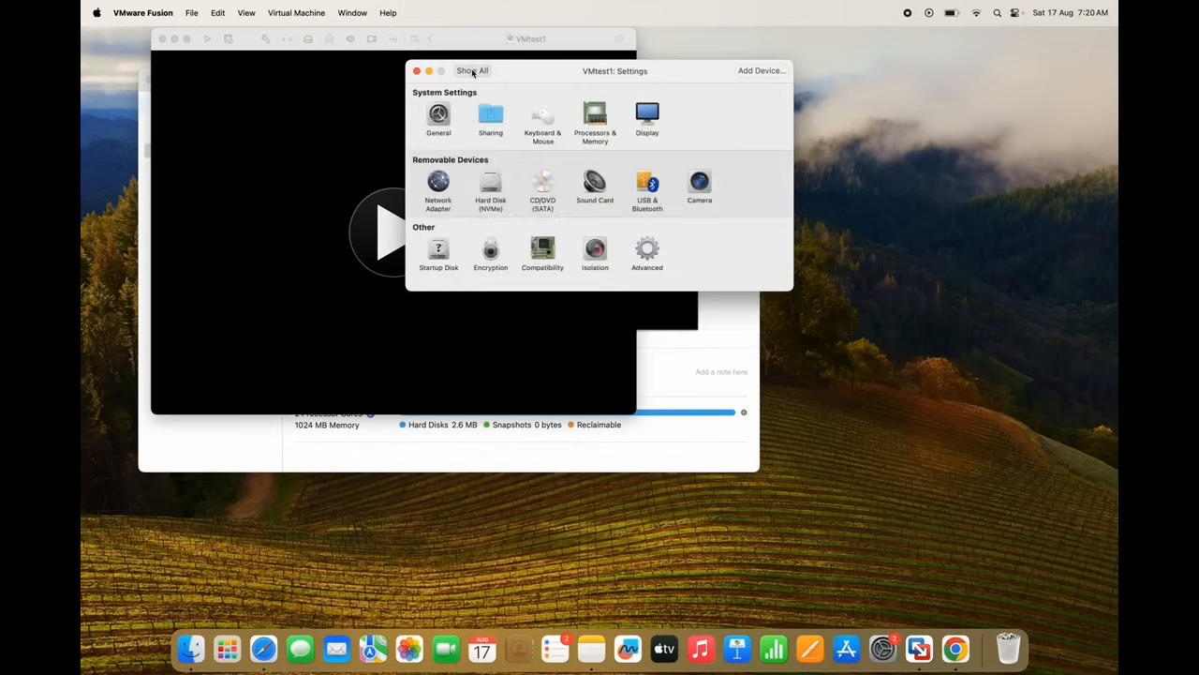
click(486, 198)
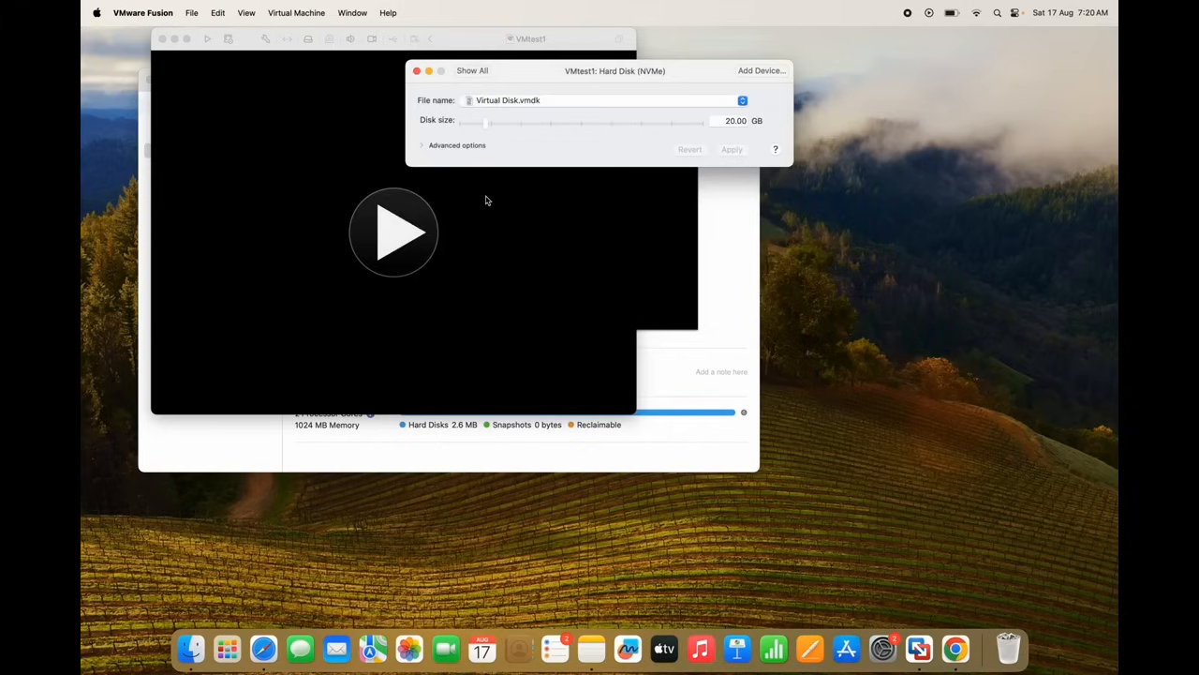
click(739, 121)
click(472, 70)
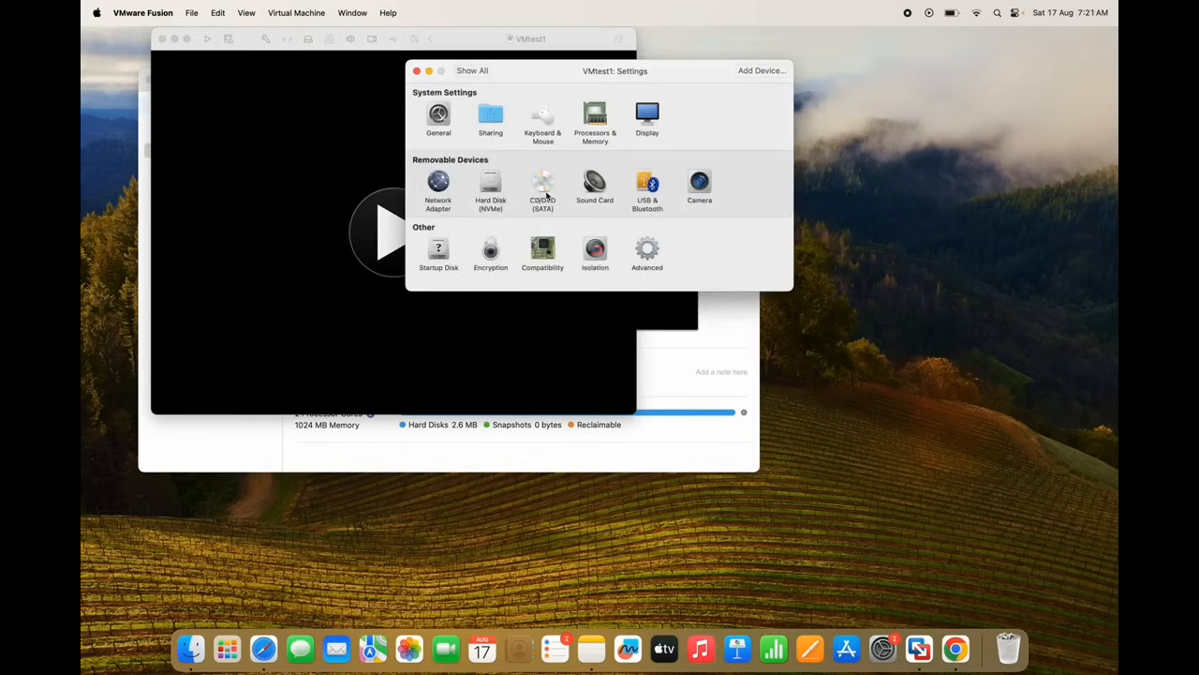
Connect the CD/DVD (SATA) drive and load CentOS-Stream-9-latest-aarch64-dvd1.iso from Downloads
click(545, 194)
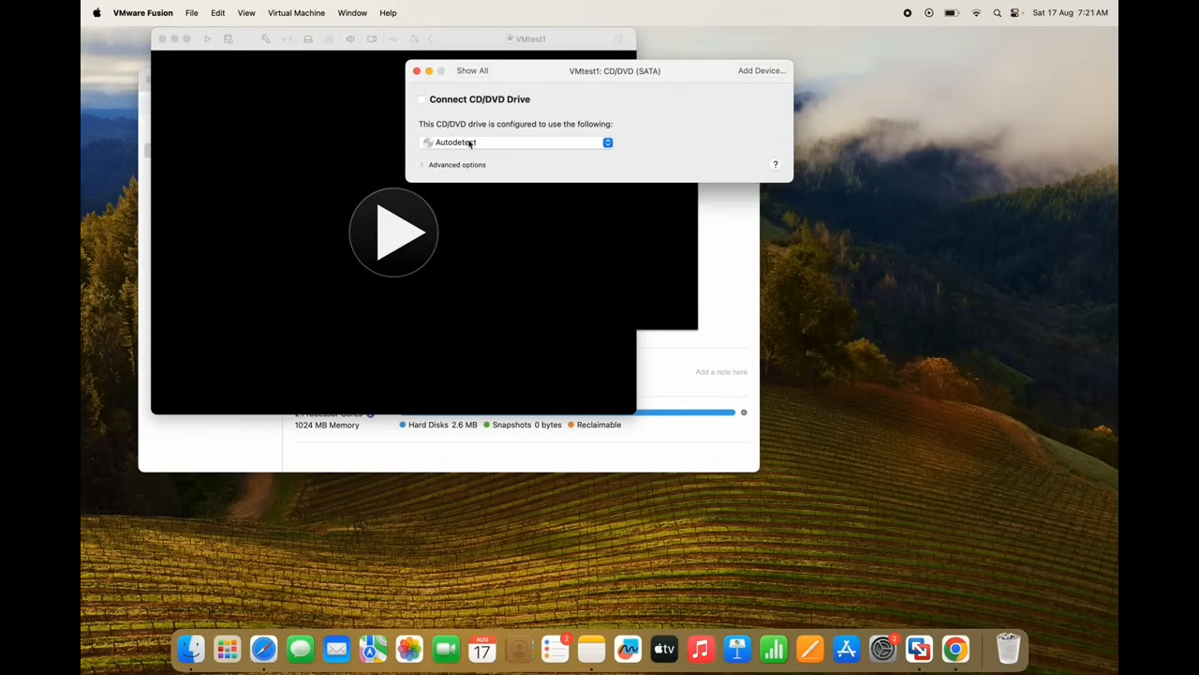
click(421, 100)
click(607, 143)
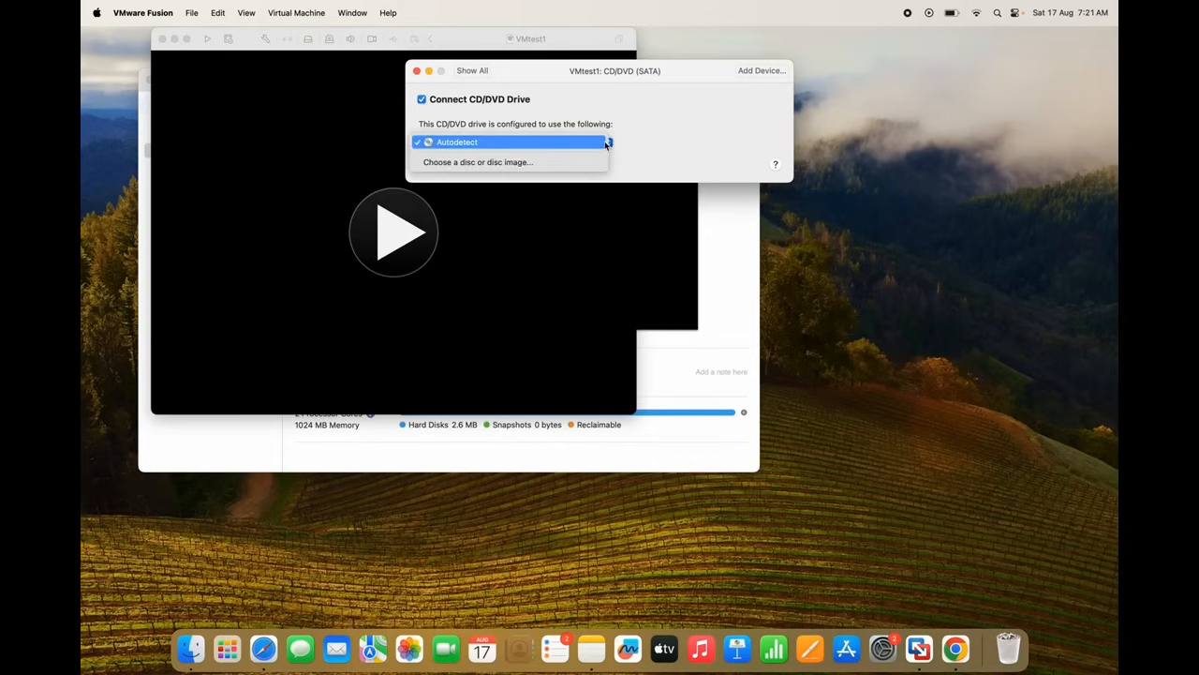
click(529, 164)
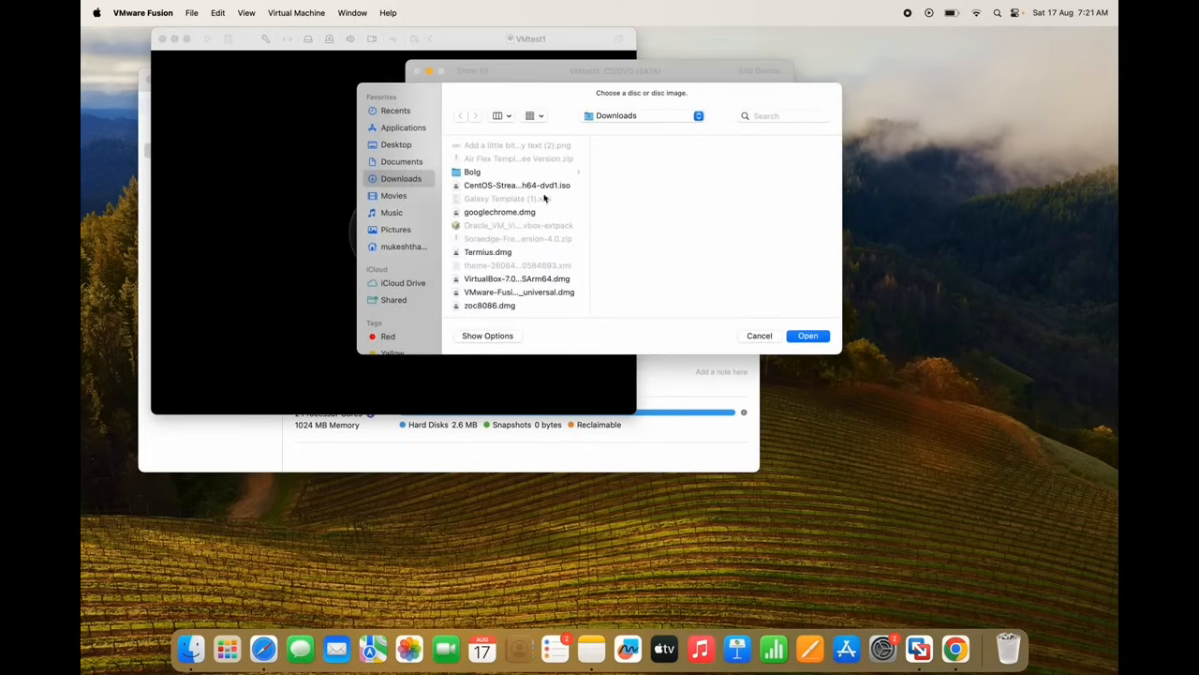
drag(590, 197, 699, 196)
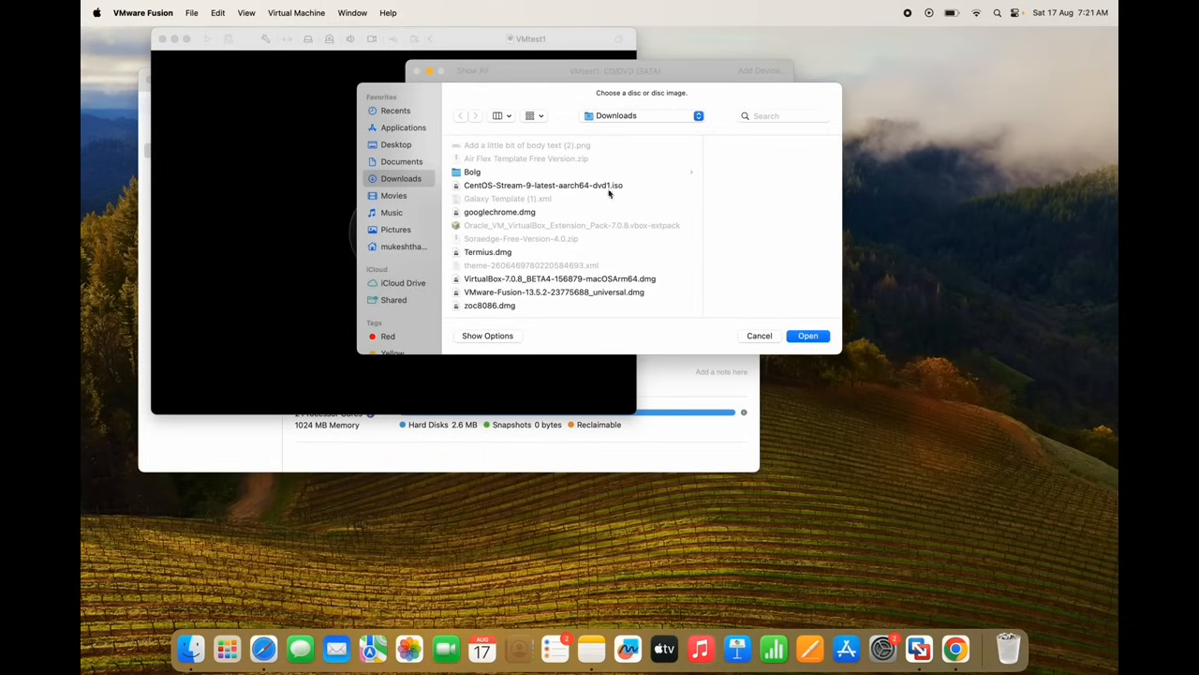
click(568, 186)
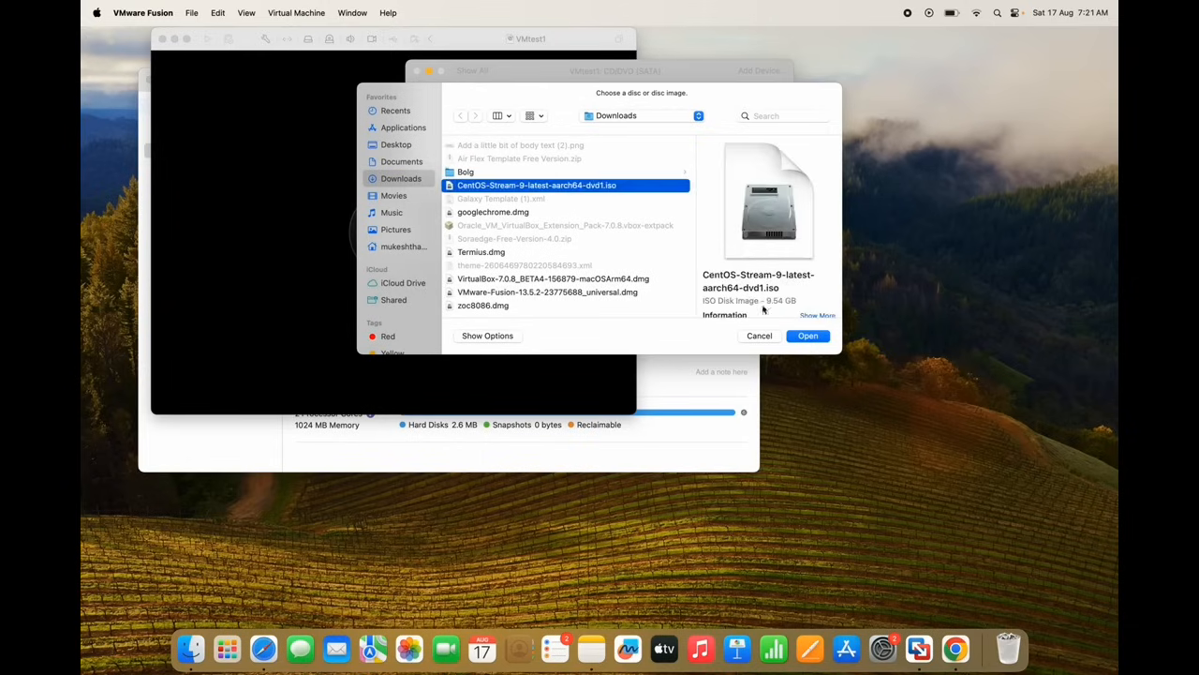
click(808, 337)
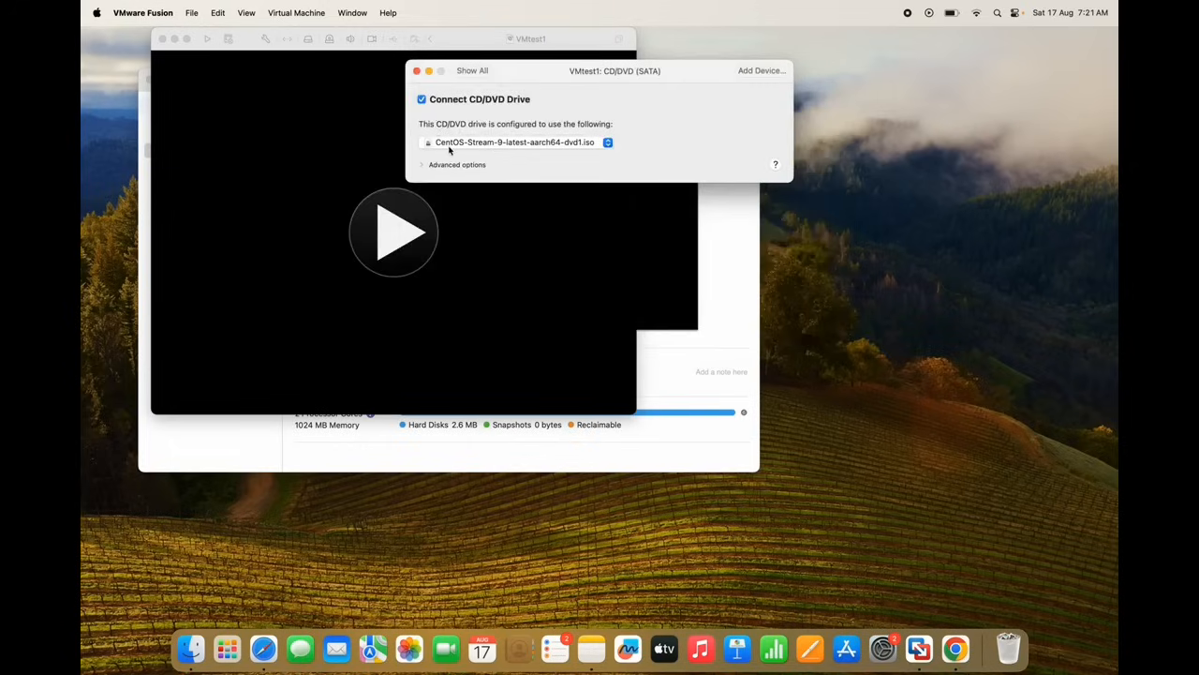
Remove VMtest1's sound card and toggle Bluetooth device sharing with Linux
click(474, 75)
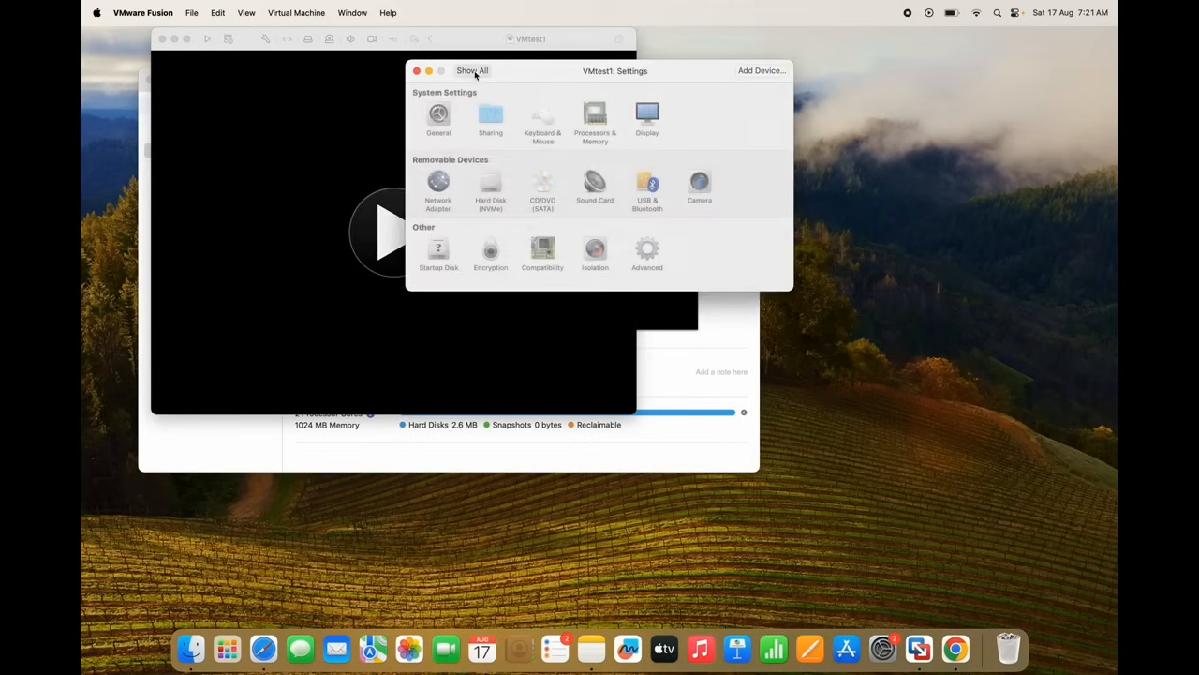
click(593, 192)
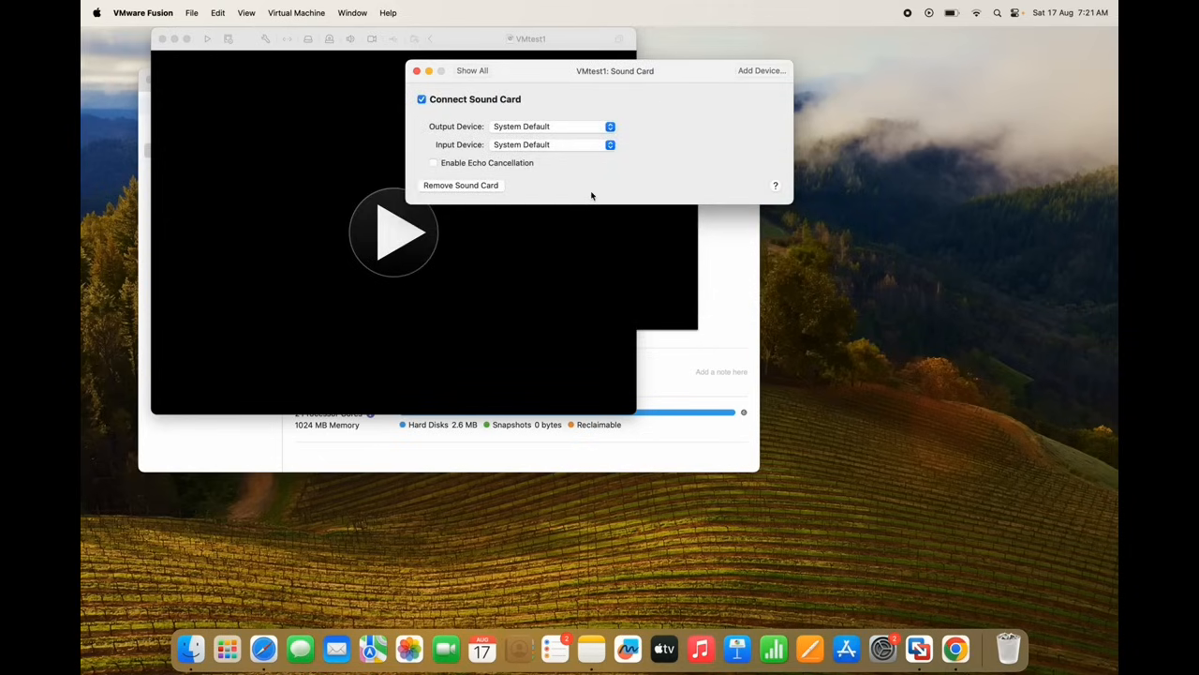
click(469, 185)
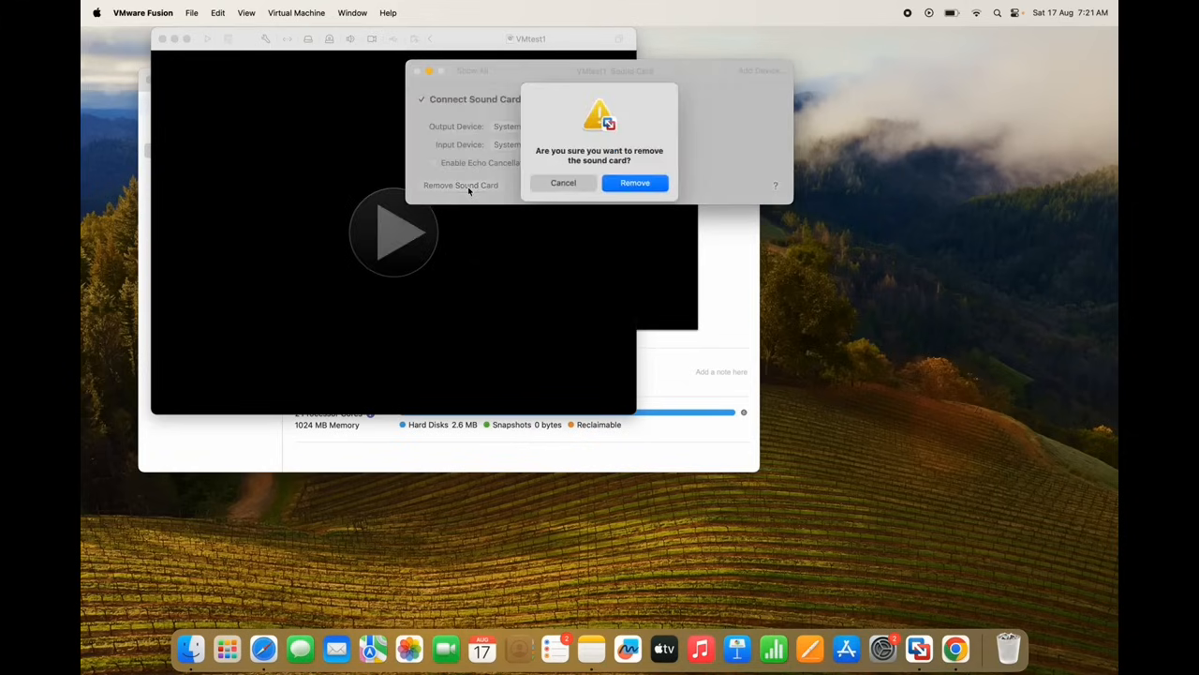
click(636, 186)
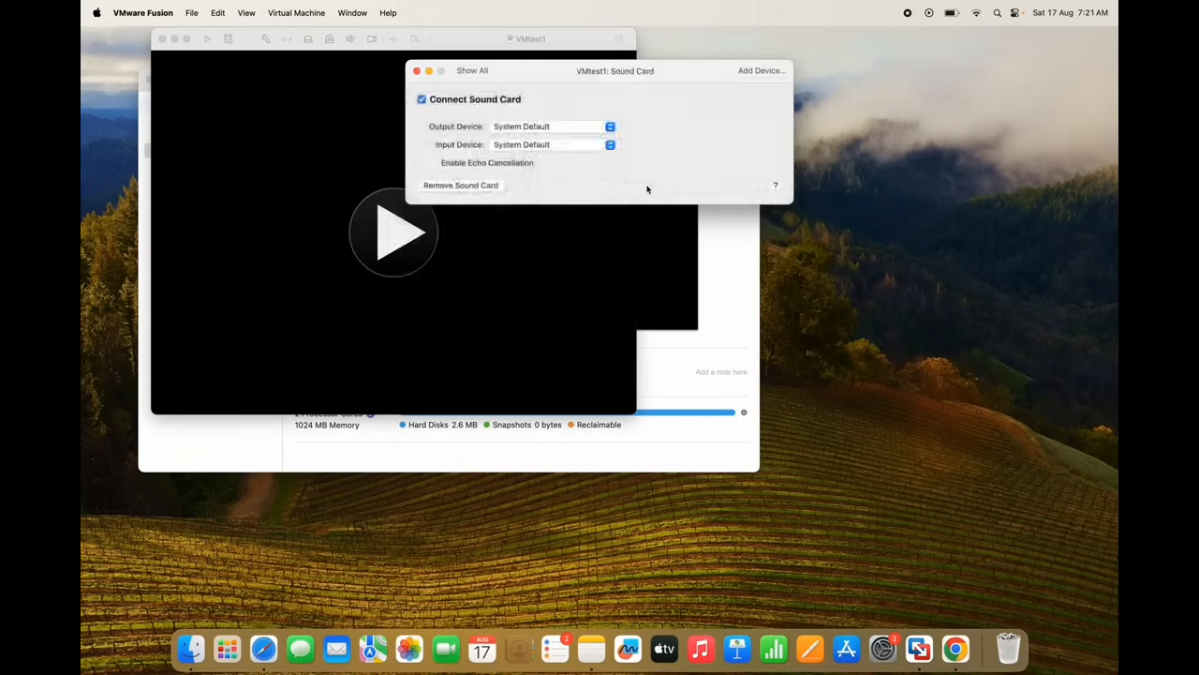
click(588, 193)
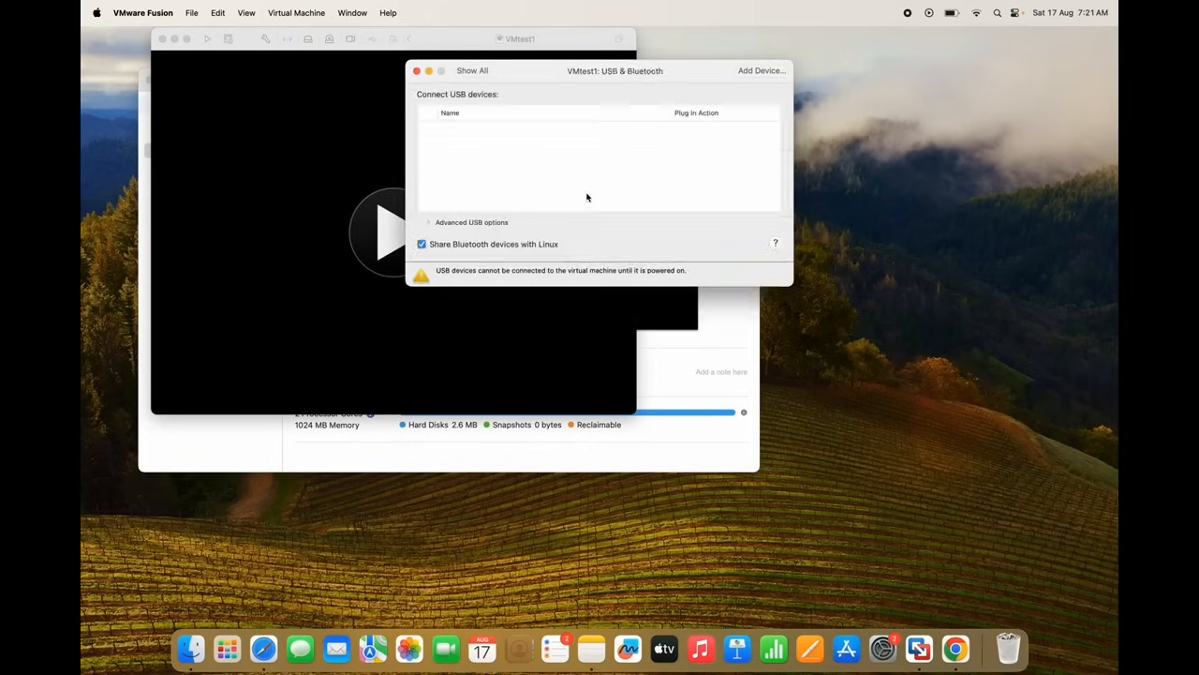
click(423, 244)
Remove the camera from VMtest1 and close the Settings window
click(477, 71)
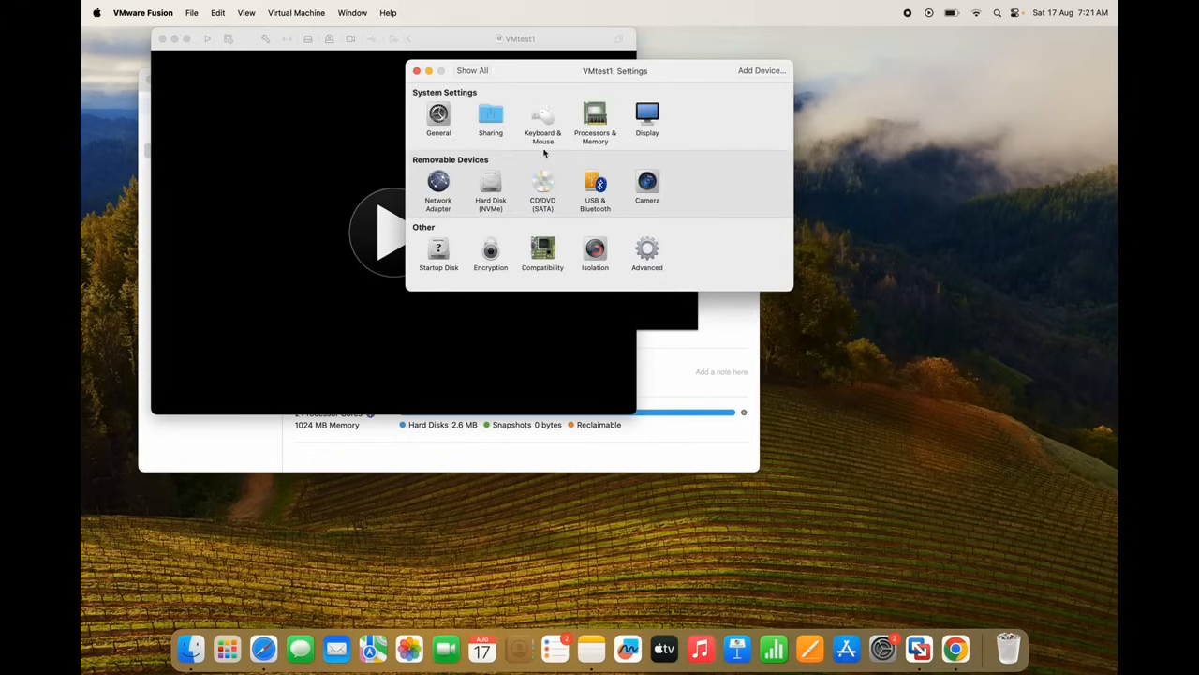
click(660, 187)
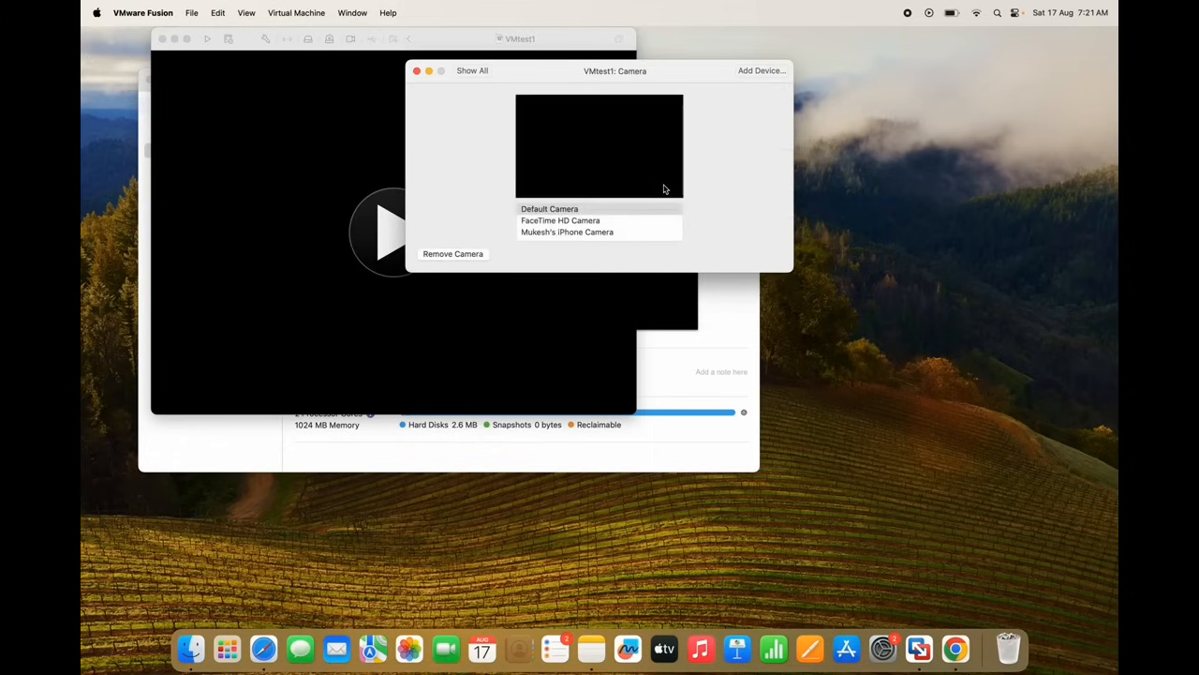
click(453, 254)
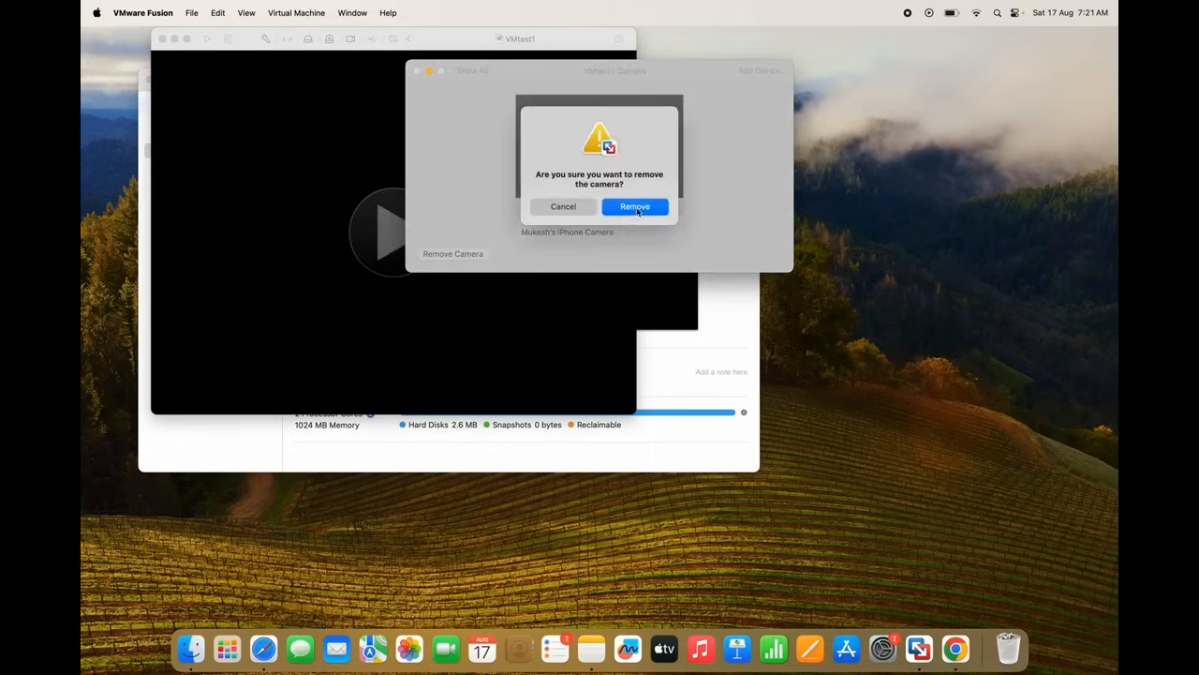
click(635, 205)
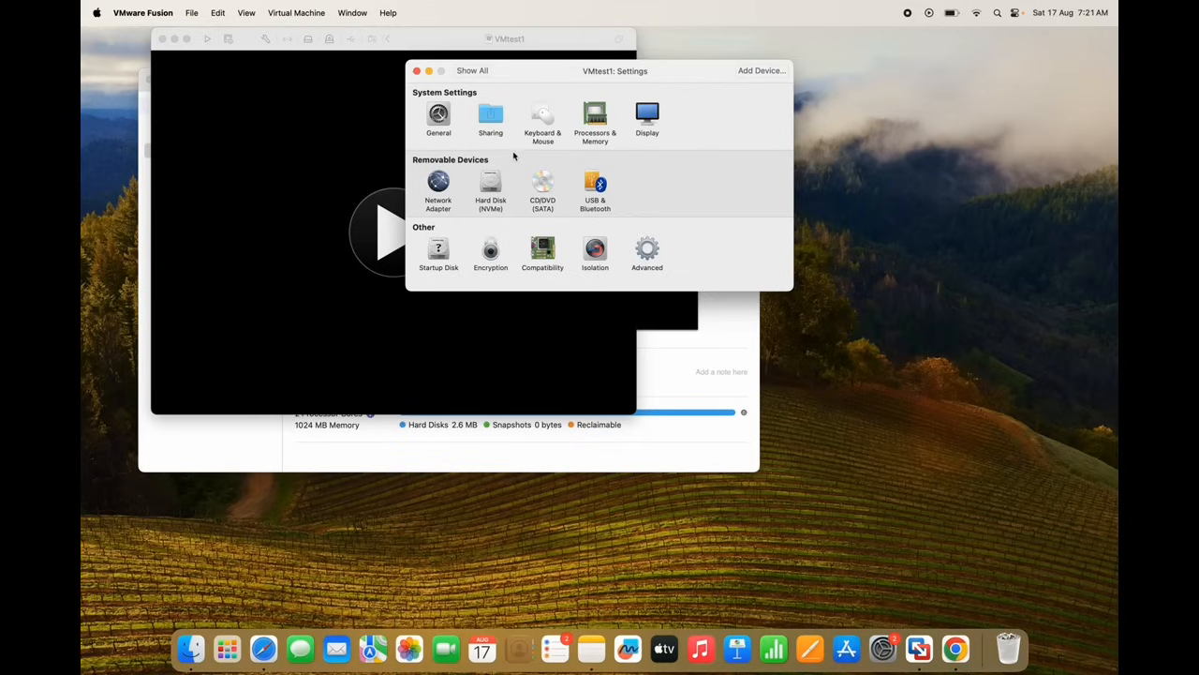
click(417, 71)
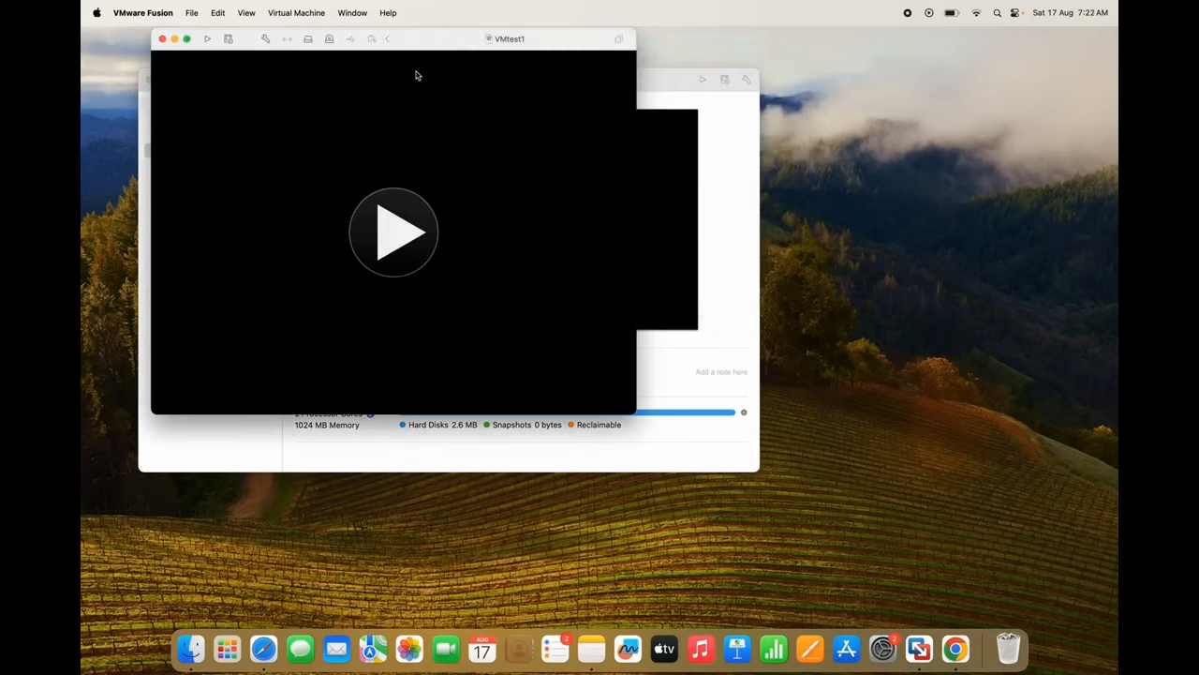
Power on VMtest1 and halt the GRUB countdown, browsing the boot menu entries
click(208, 42)
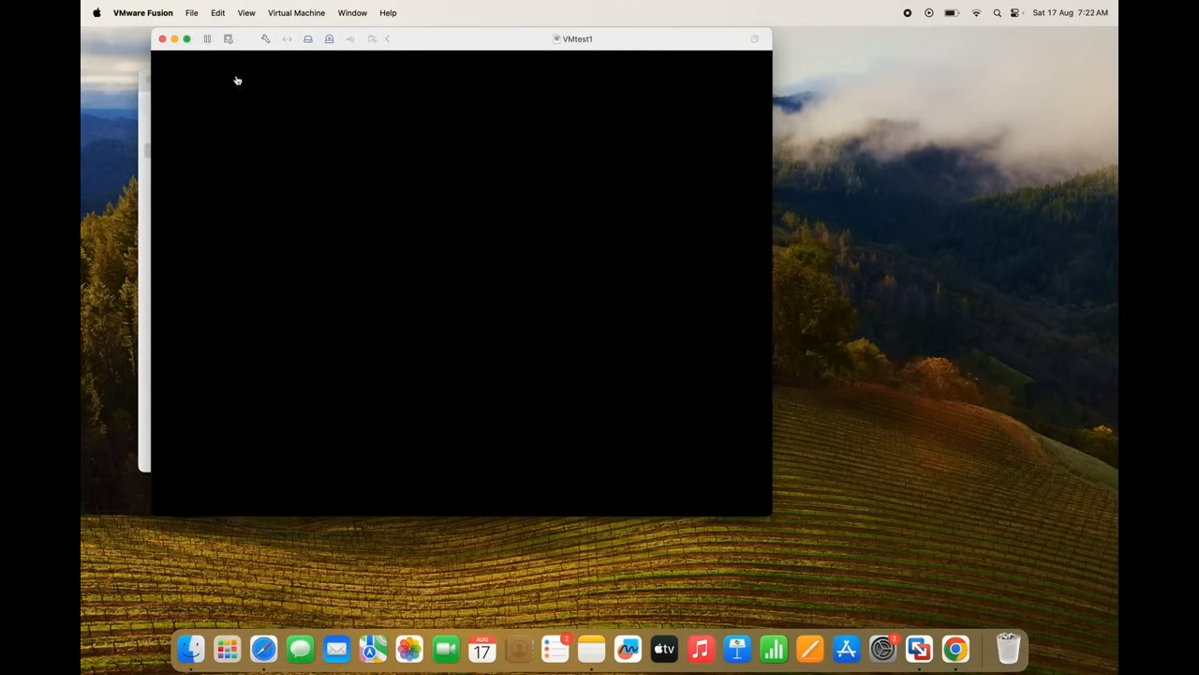
click(326, 258)
key(Down)
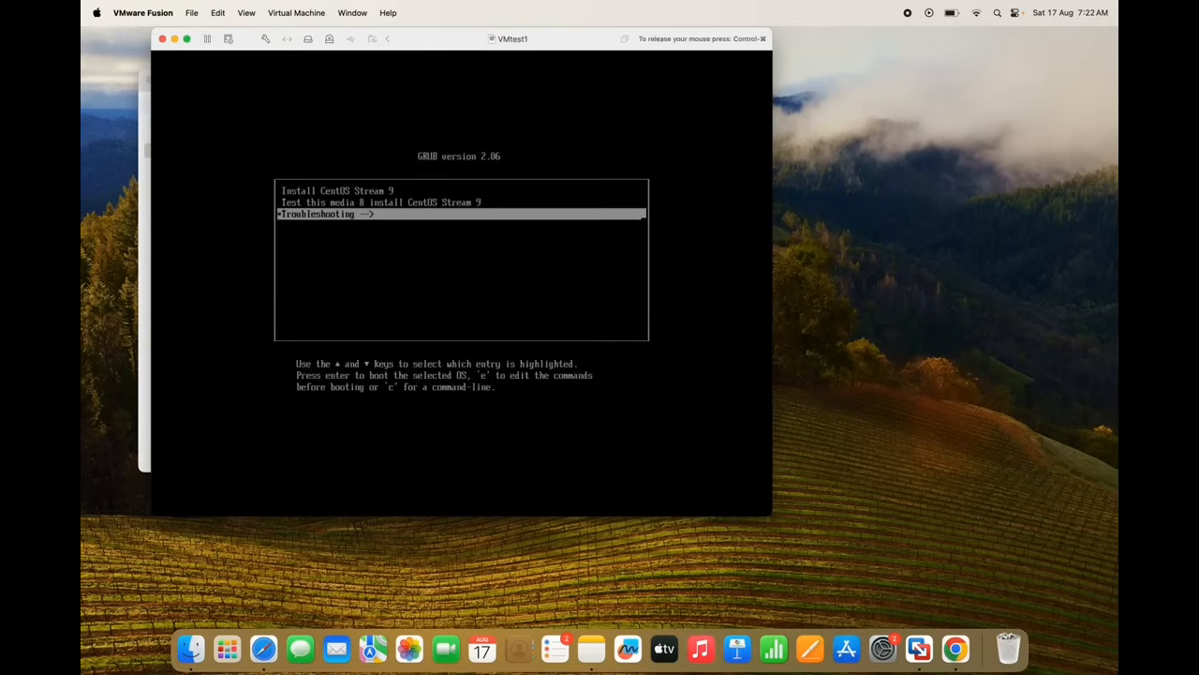
key(Up)
key(Down)
key(Up)
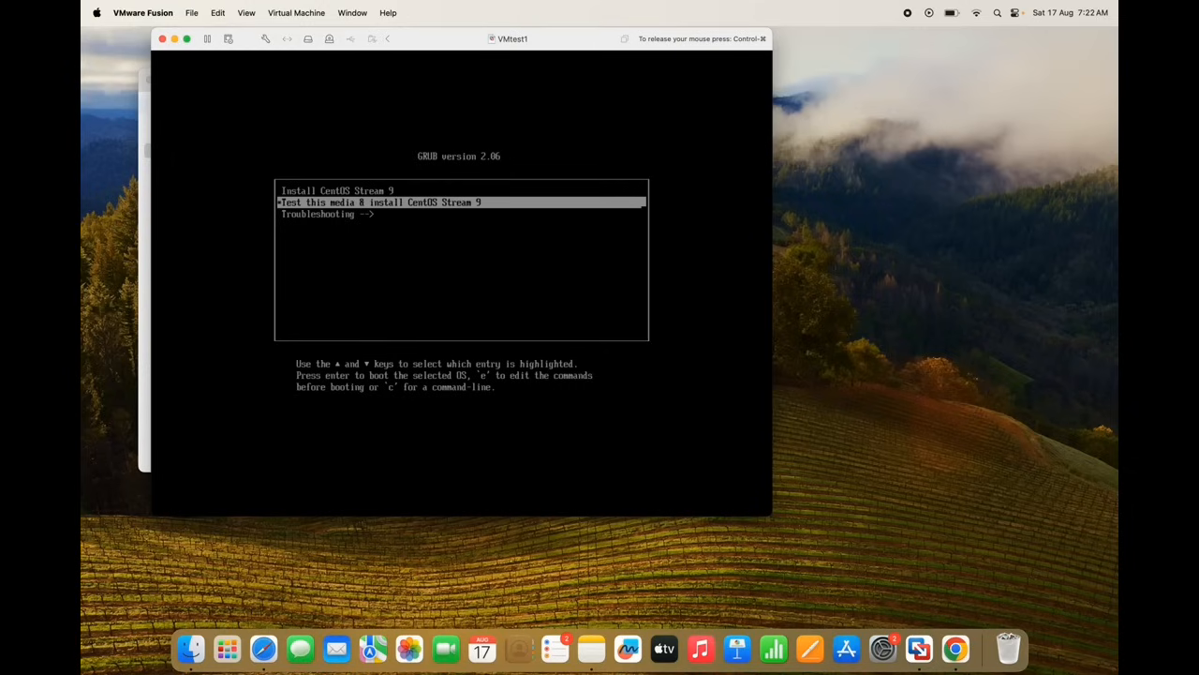
key(Up)
key(Down)
key(Up)
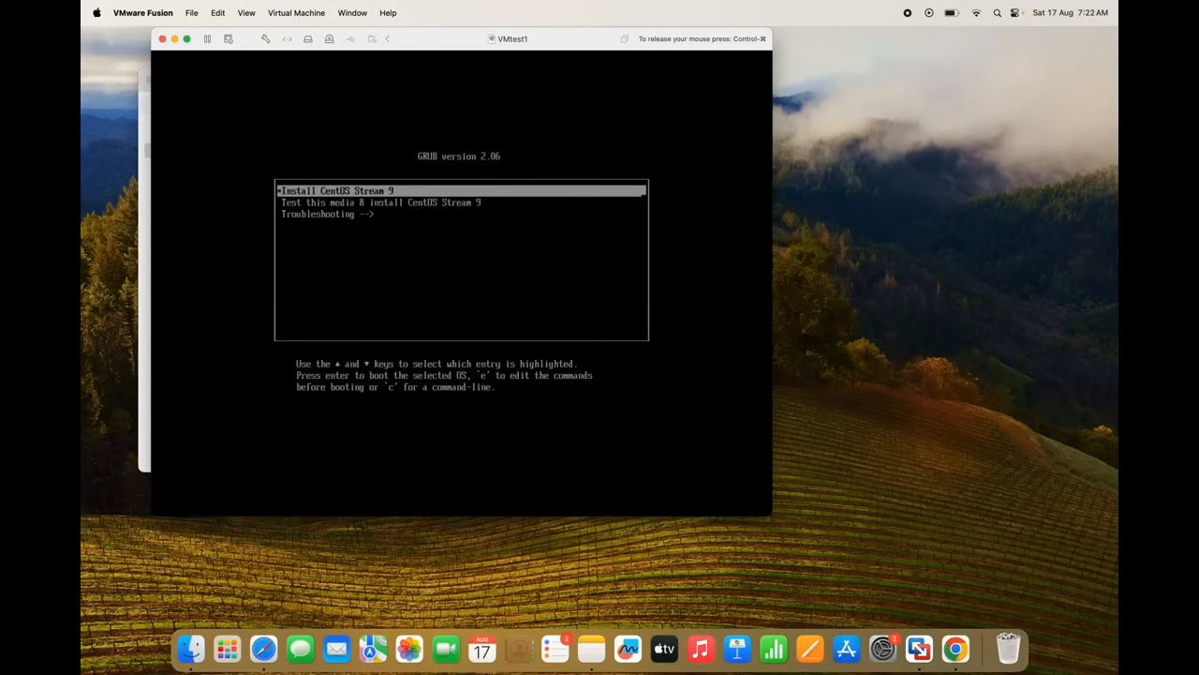
key(Down)
Highlight 'Install CentOS Stream 9' in the GRUB menu and boot it
key(Down)
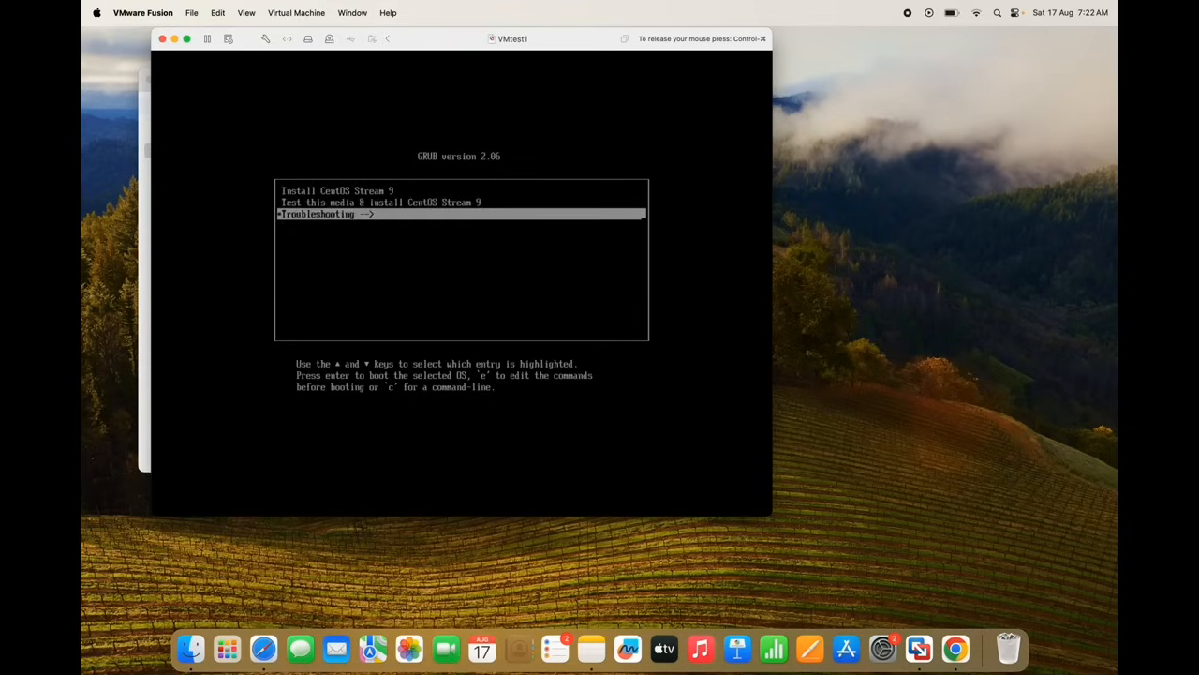
key(Up)
key(Up)
key(Down)
key(Down)
key(Up)
key(Up)
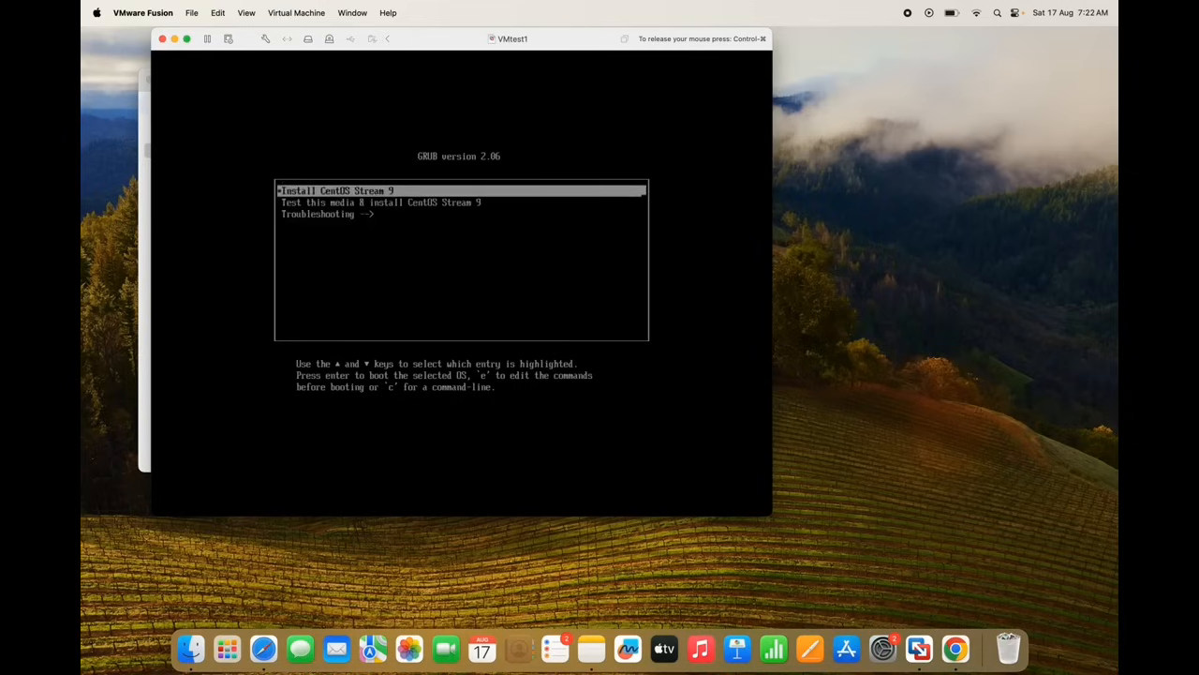
key(Down)
key(Down)
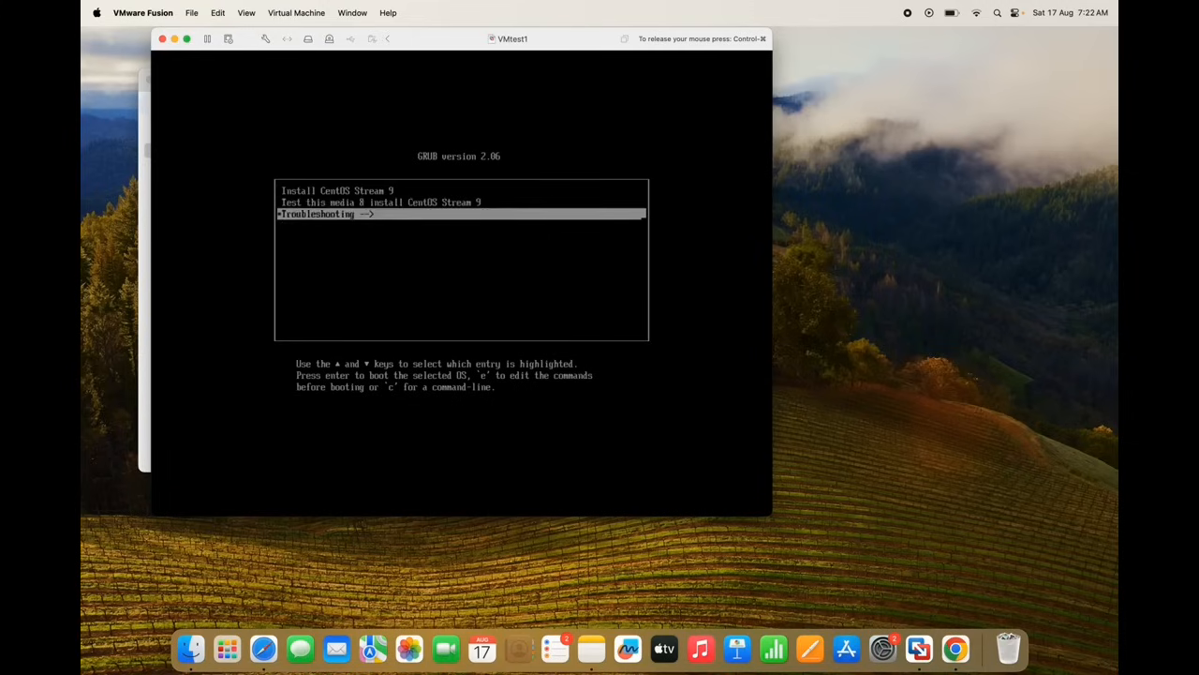
key(Up)
key(Up)
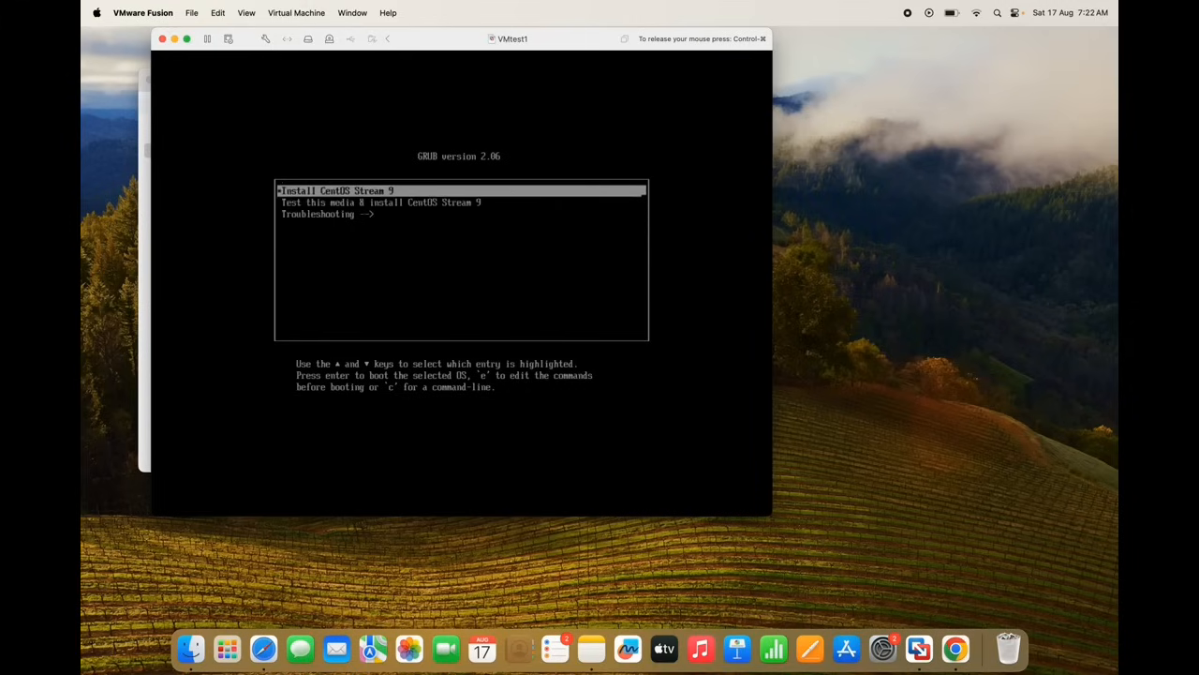
key(Down)
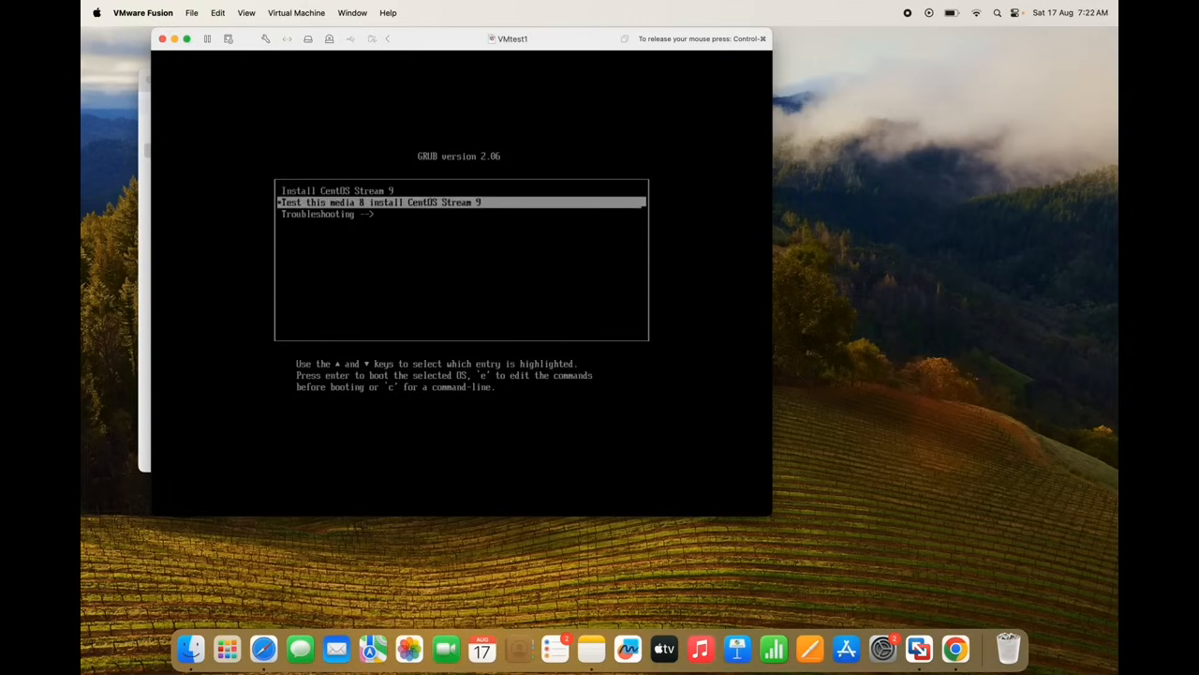
key(Down)
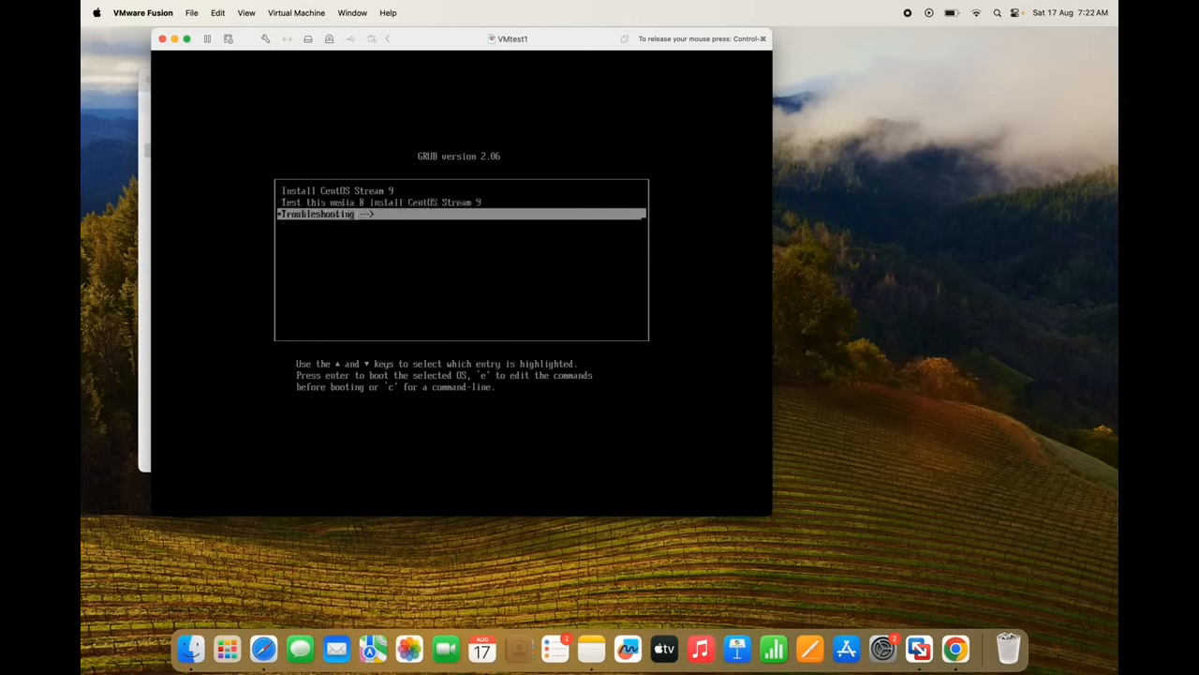
key(Up)
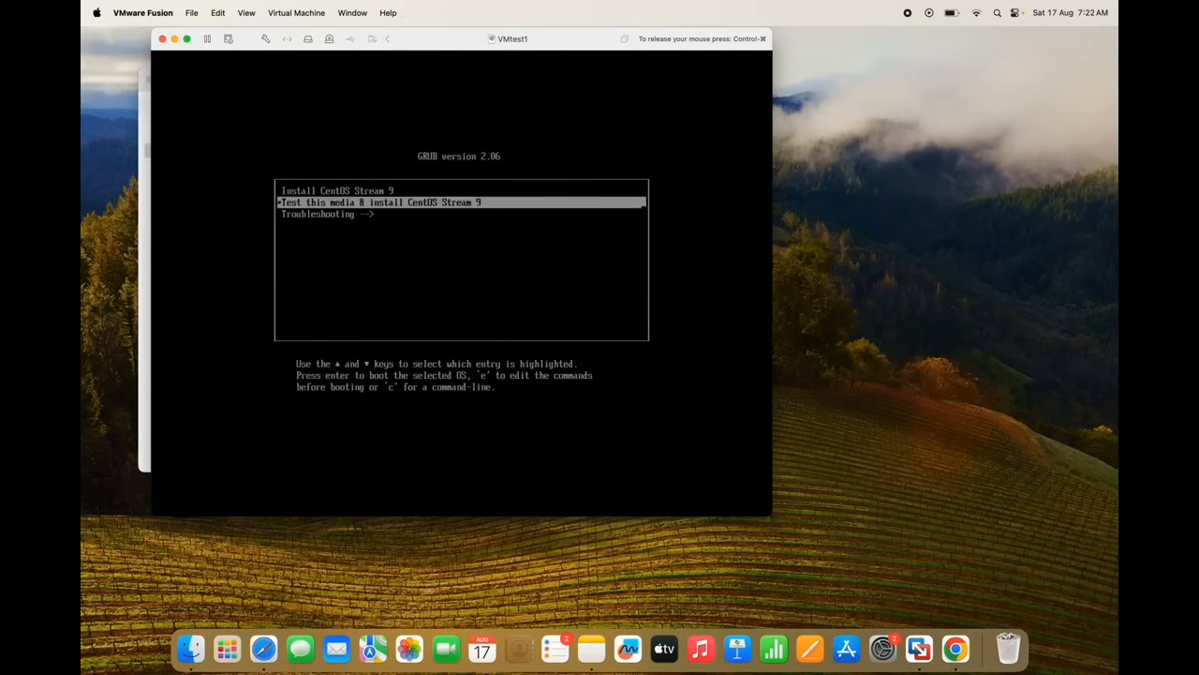
key(Down)
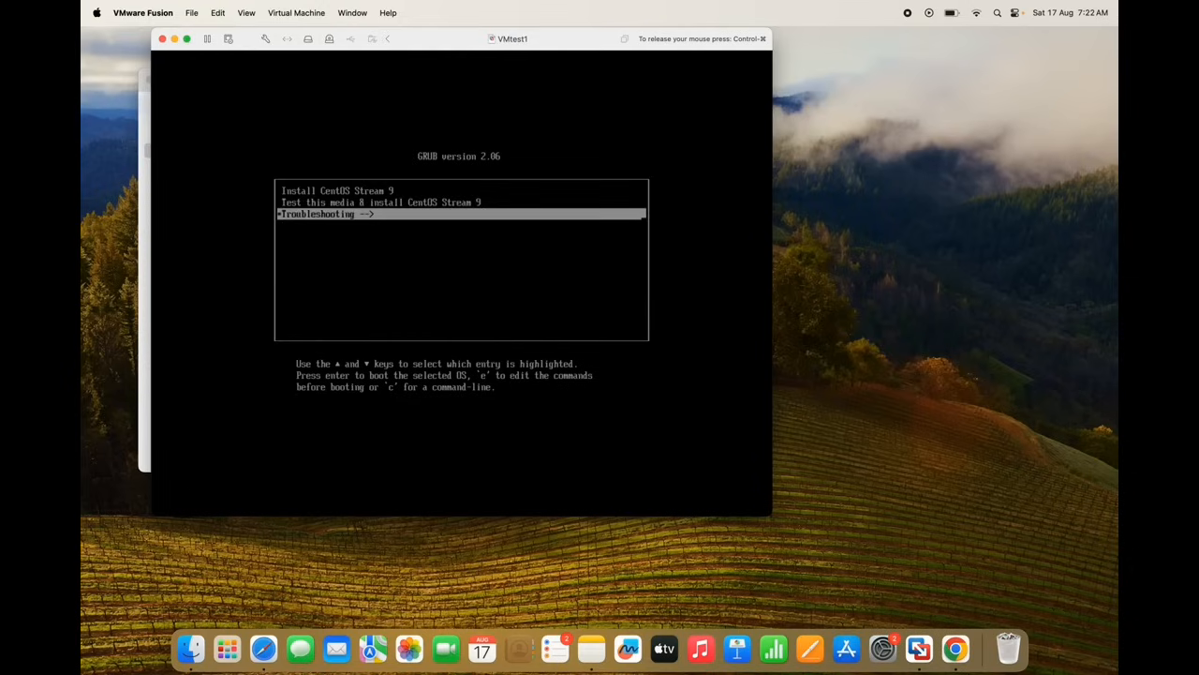
key(Up)
key(Up)
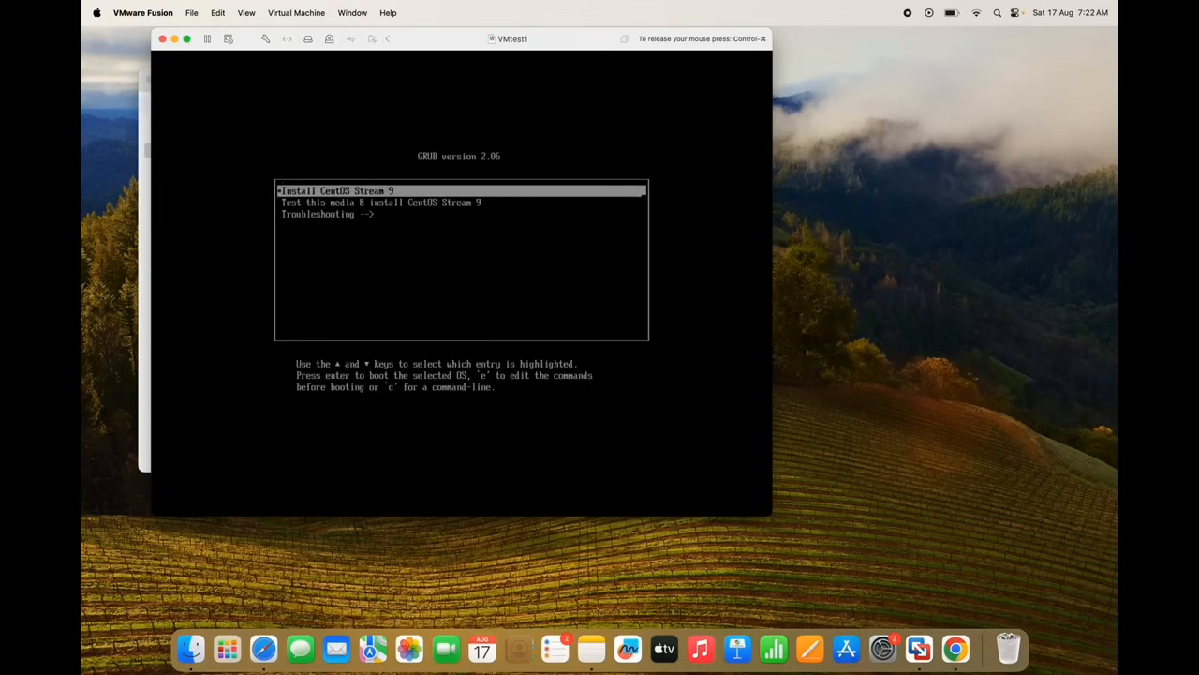
key(Down)
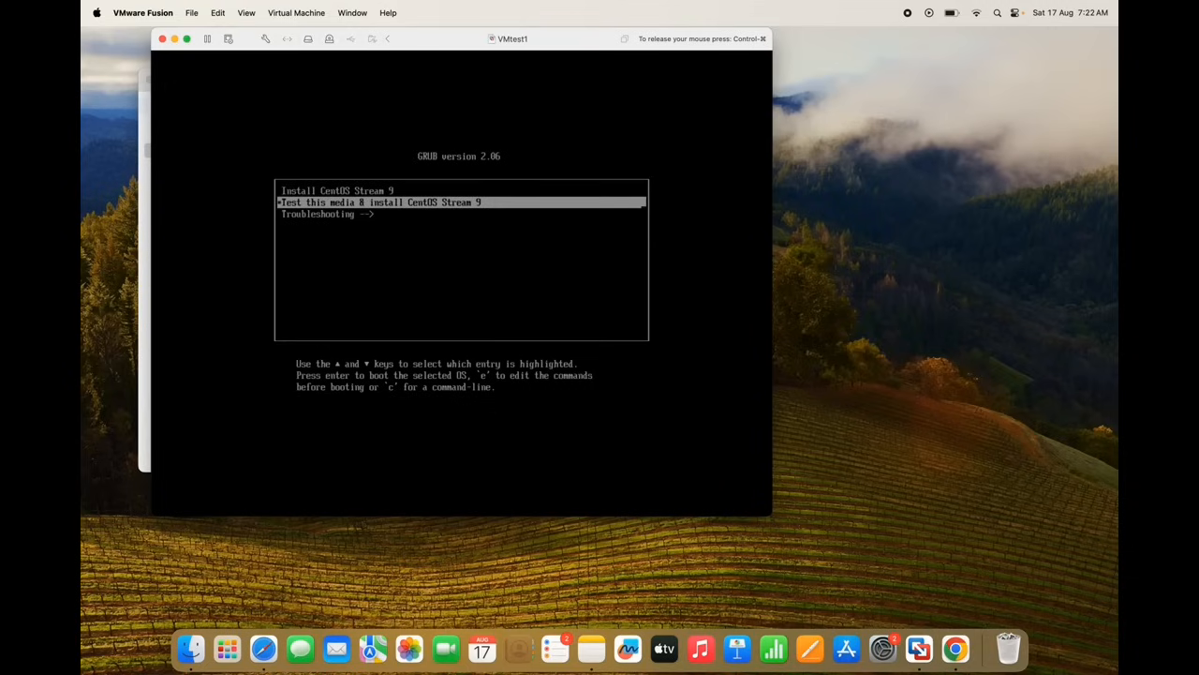
key(Down)
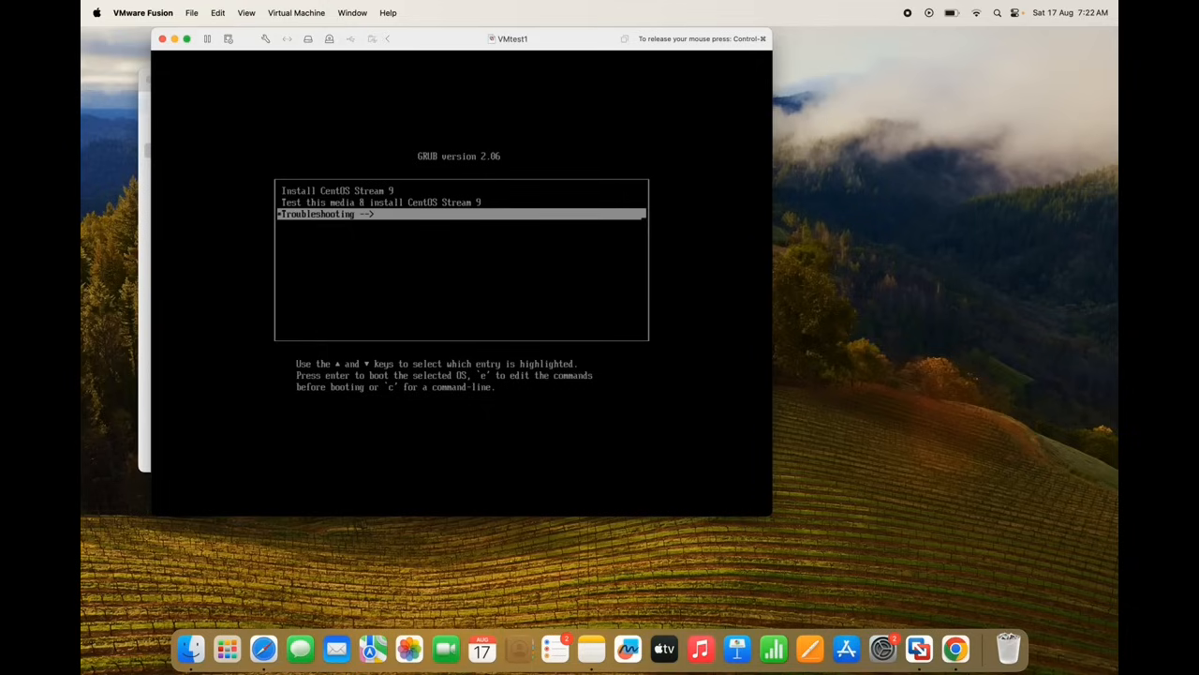
key(Up)
key(Up)
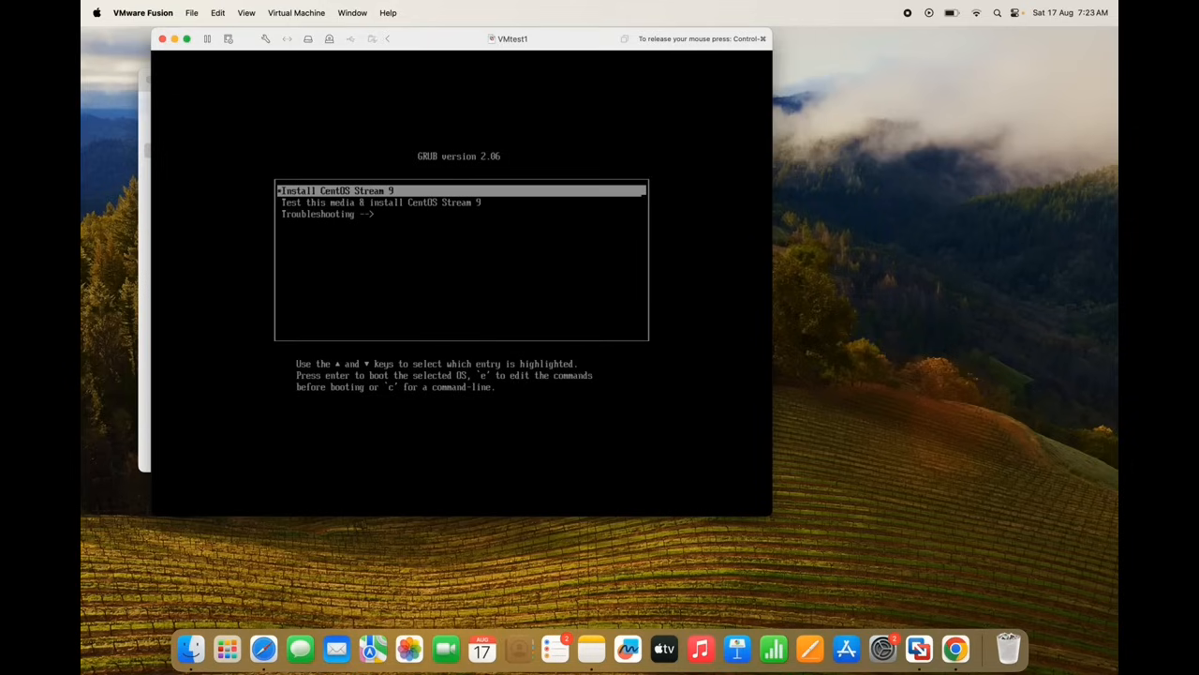
key(Return)
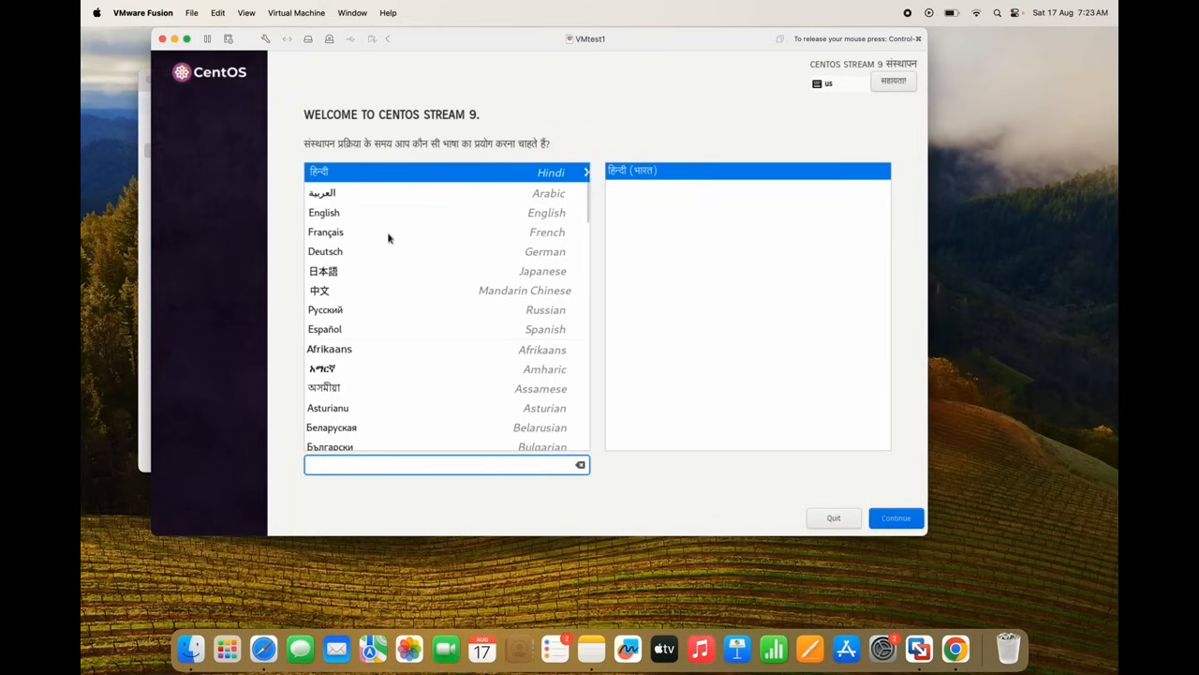
Pick English (United States) as the installer language and continue to the Installation Summary
click(331, 213)
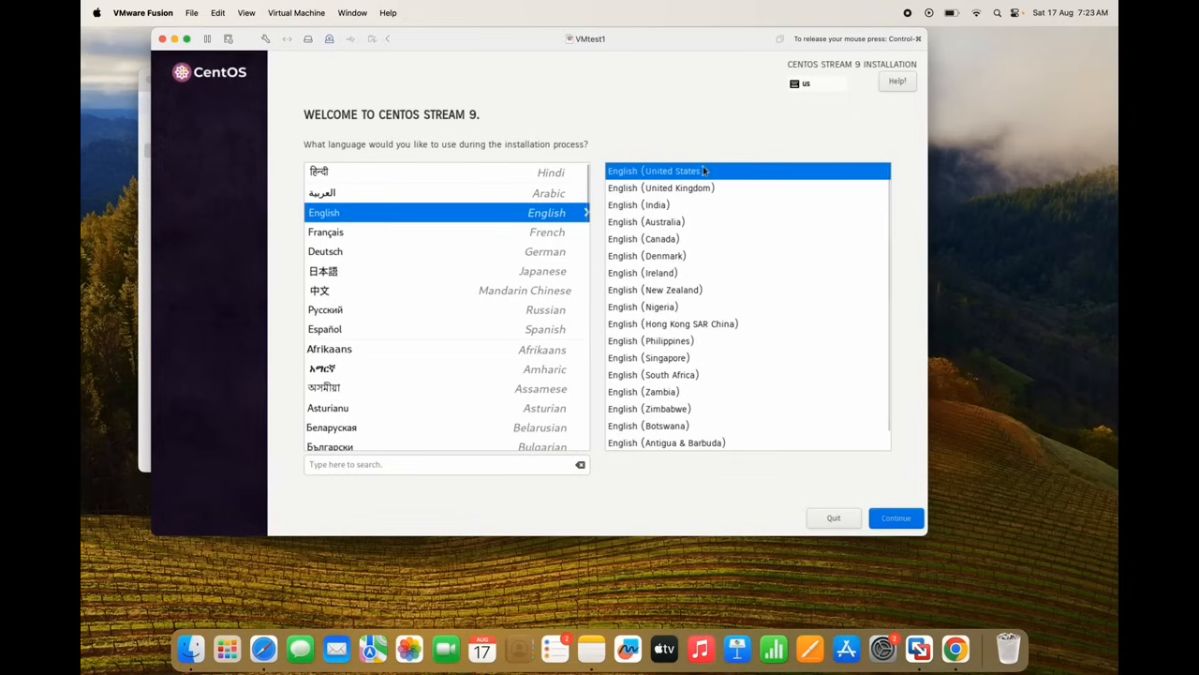
click(898, 521)
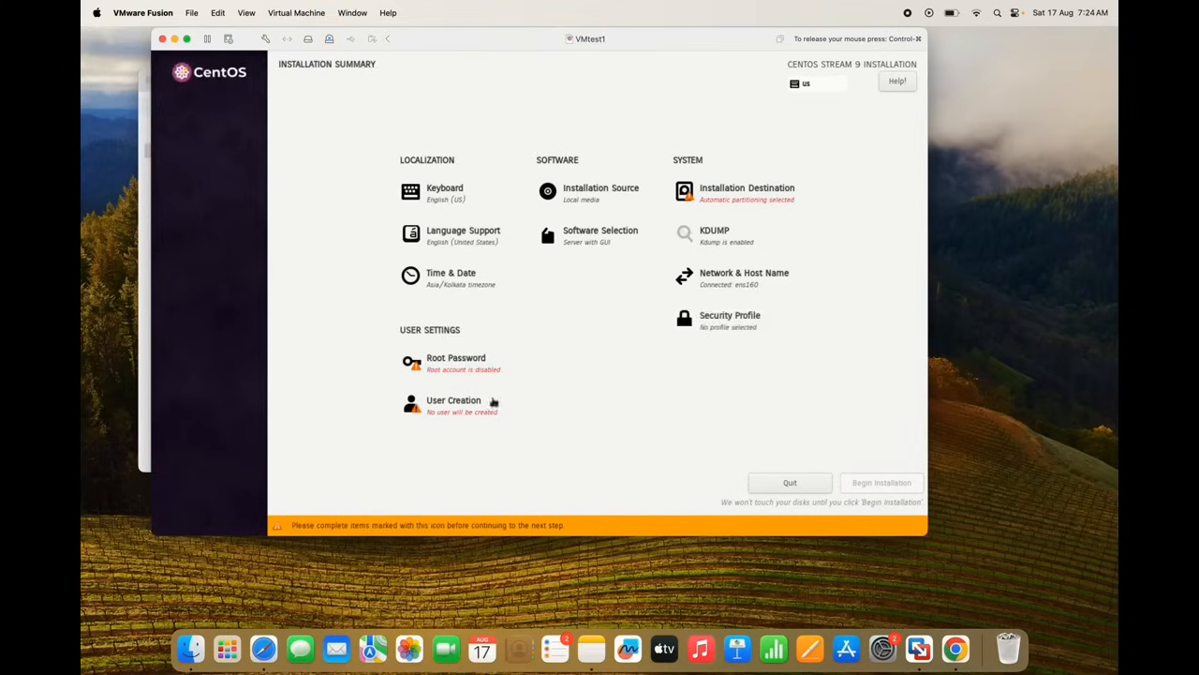
Enter and confirm a root password, accepting the weak-password warning
click(437, 366)
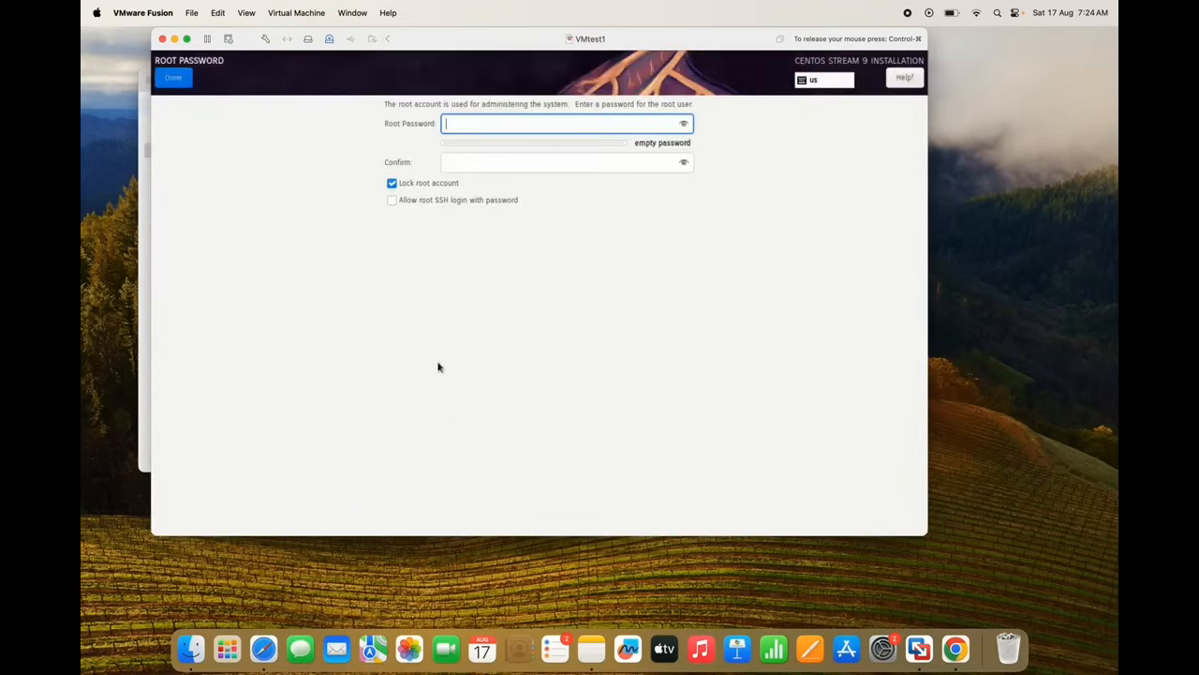
text(12345)
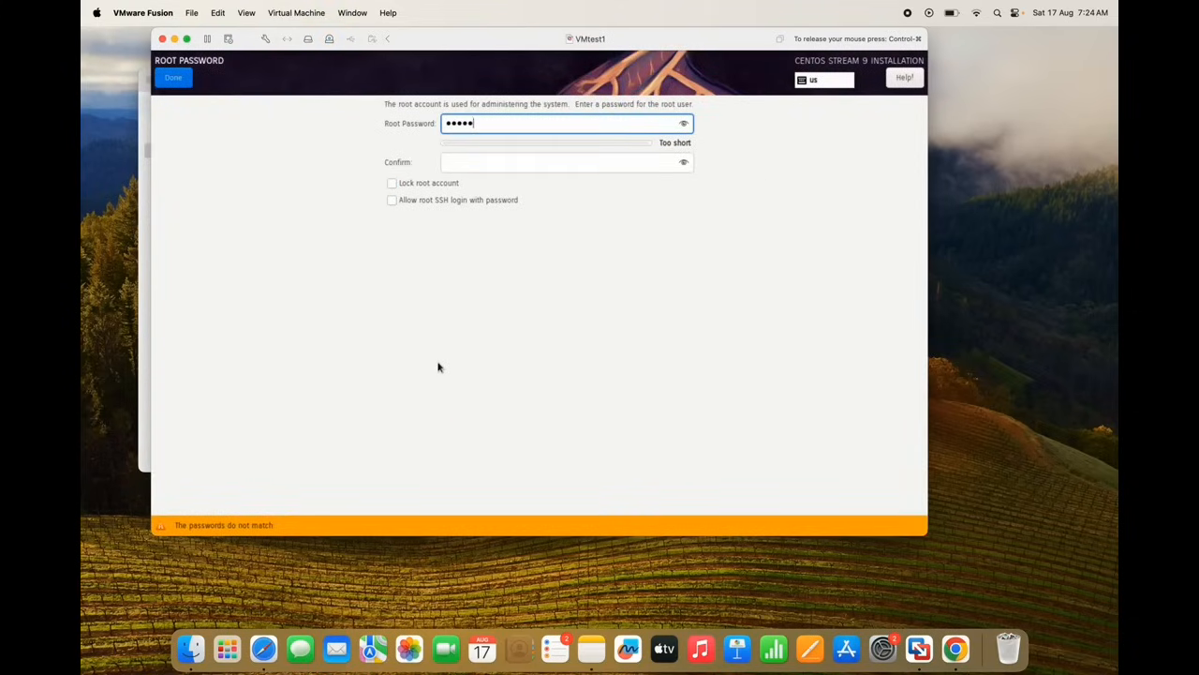
text(678)
click(463, 161)
text(1234567)
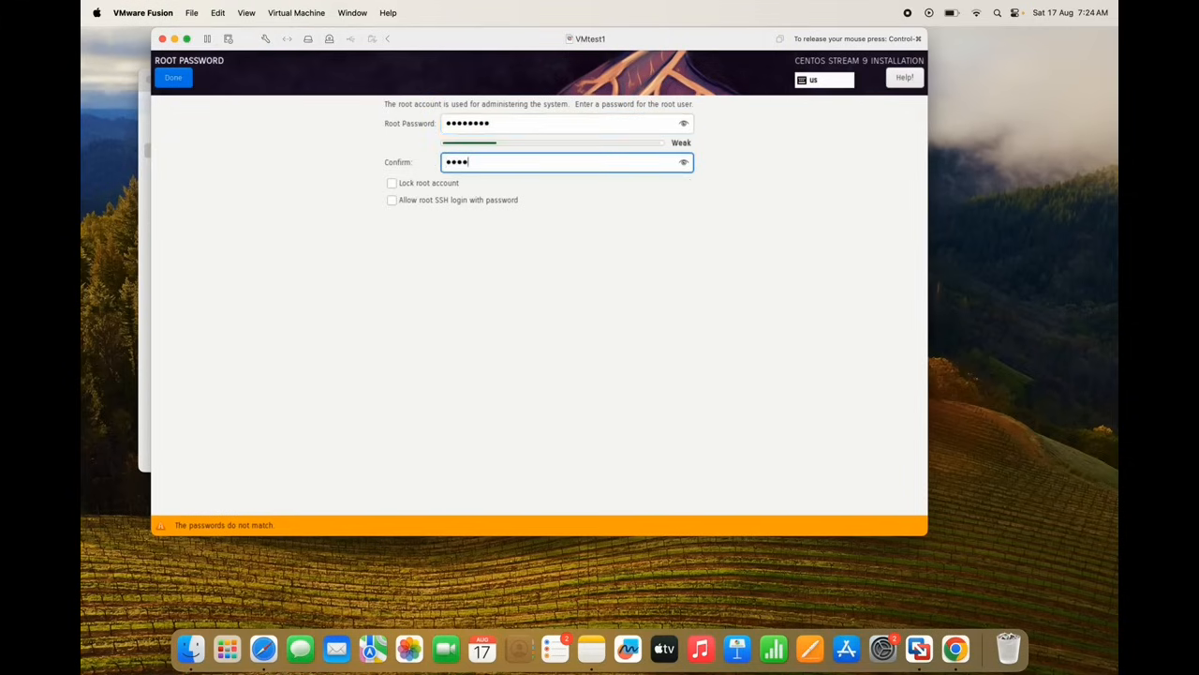
text(8)
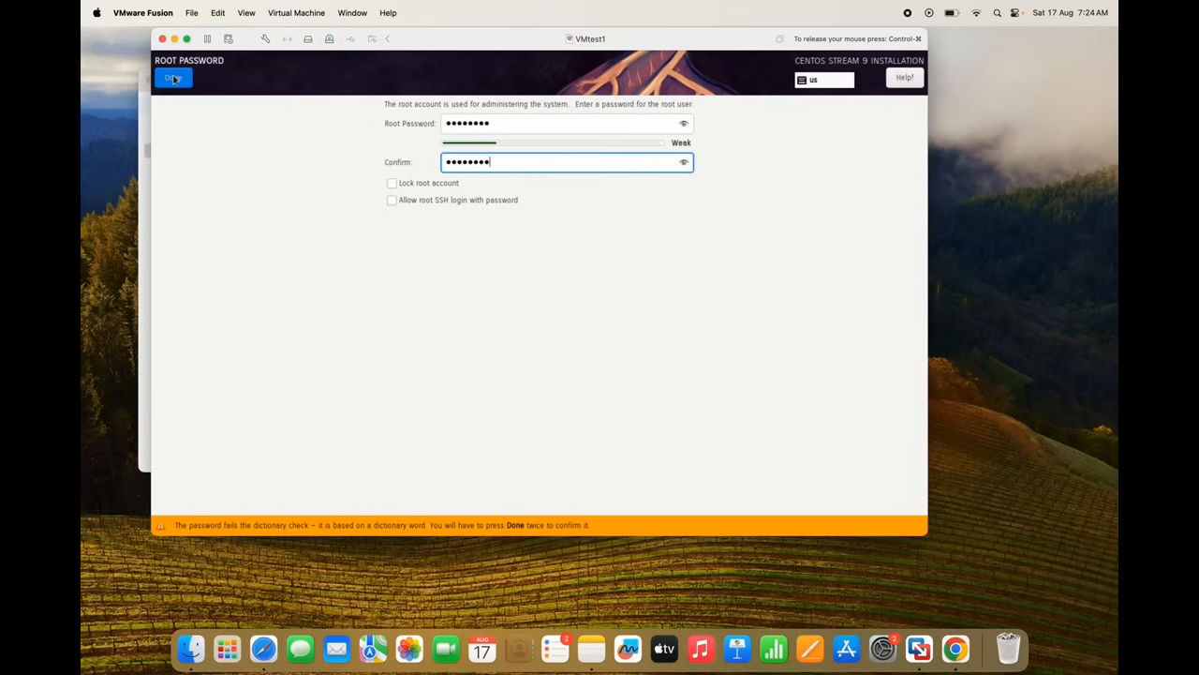
click(174, 79)
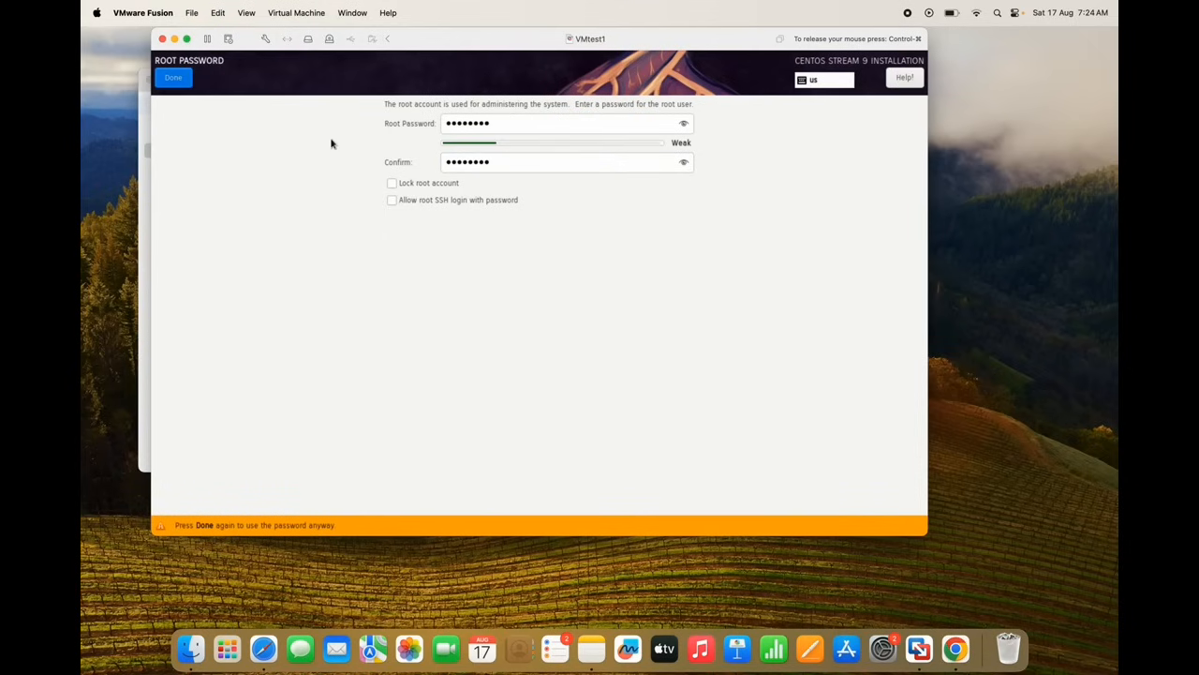
click(175, 78)
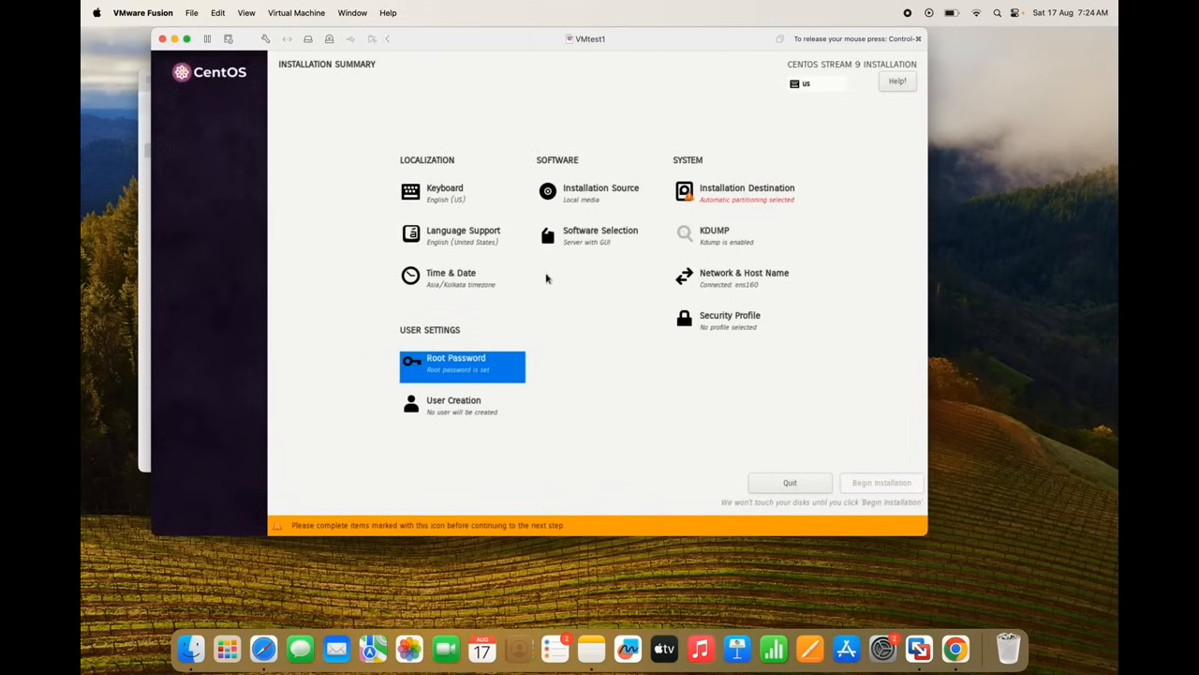
Create non-administrator user 'app' with a confirmed password, accepting the weak-password warning
click(470, 407)
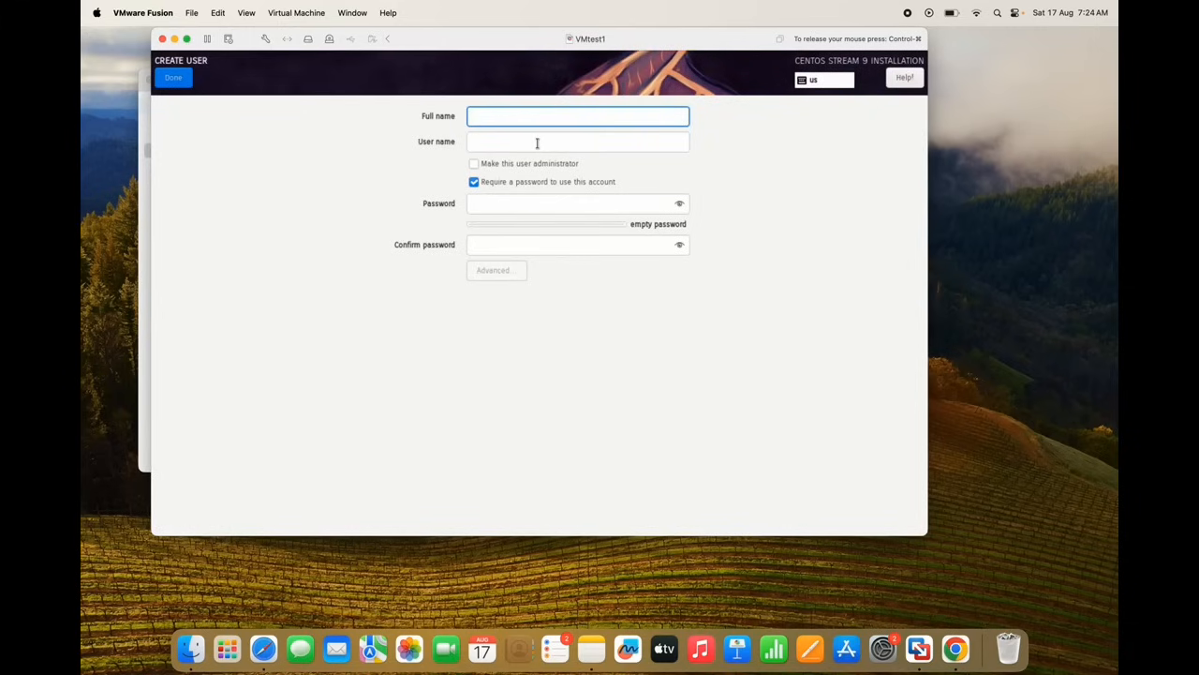
text(app)
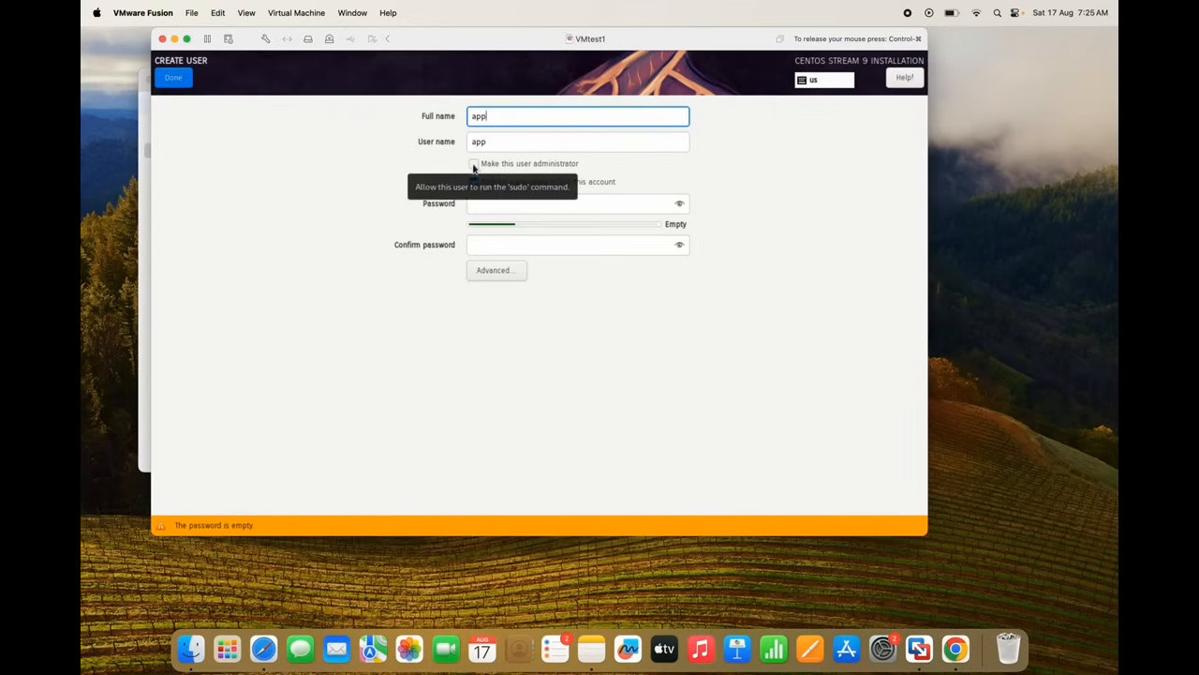
click(474, 165)
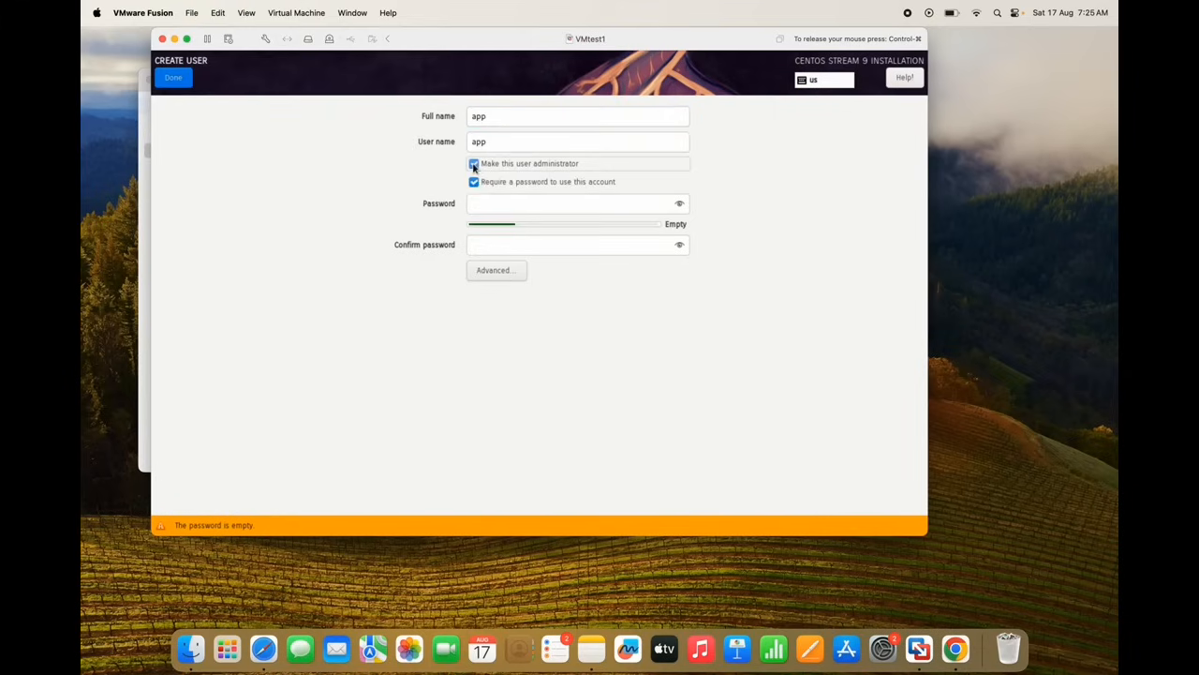
click(474, 165)
click(475, 206)
text(•••••)
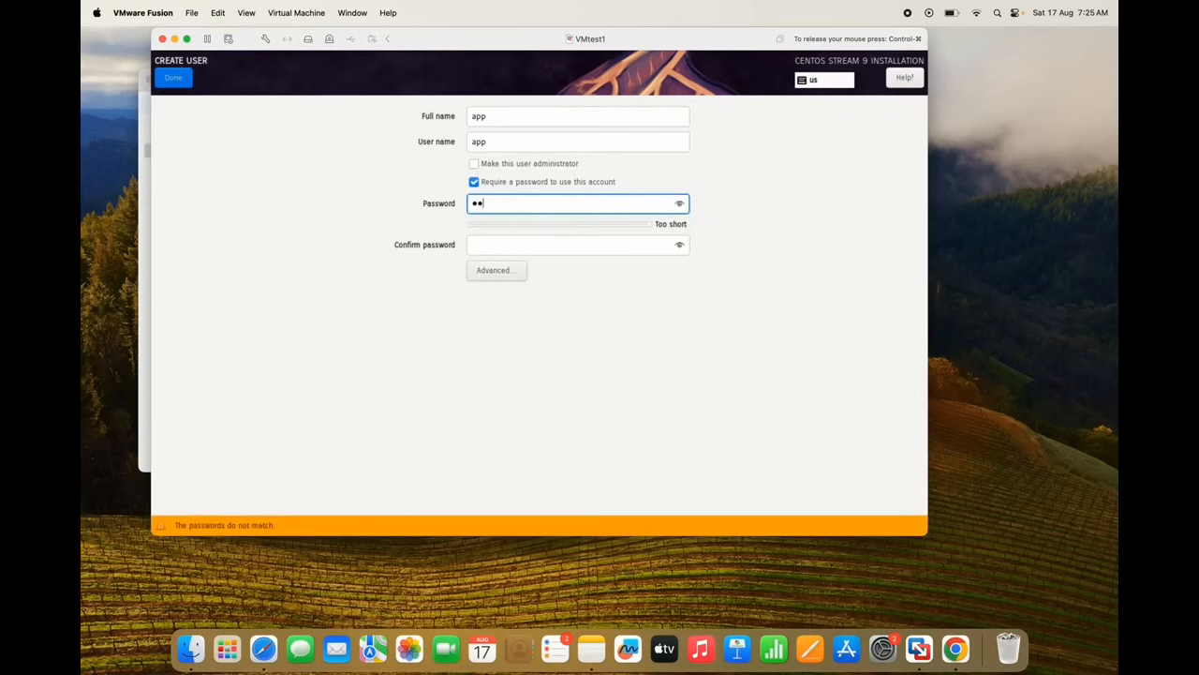
text(•••)
click(471, 249)
text(••••)
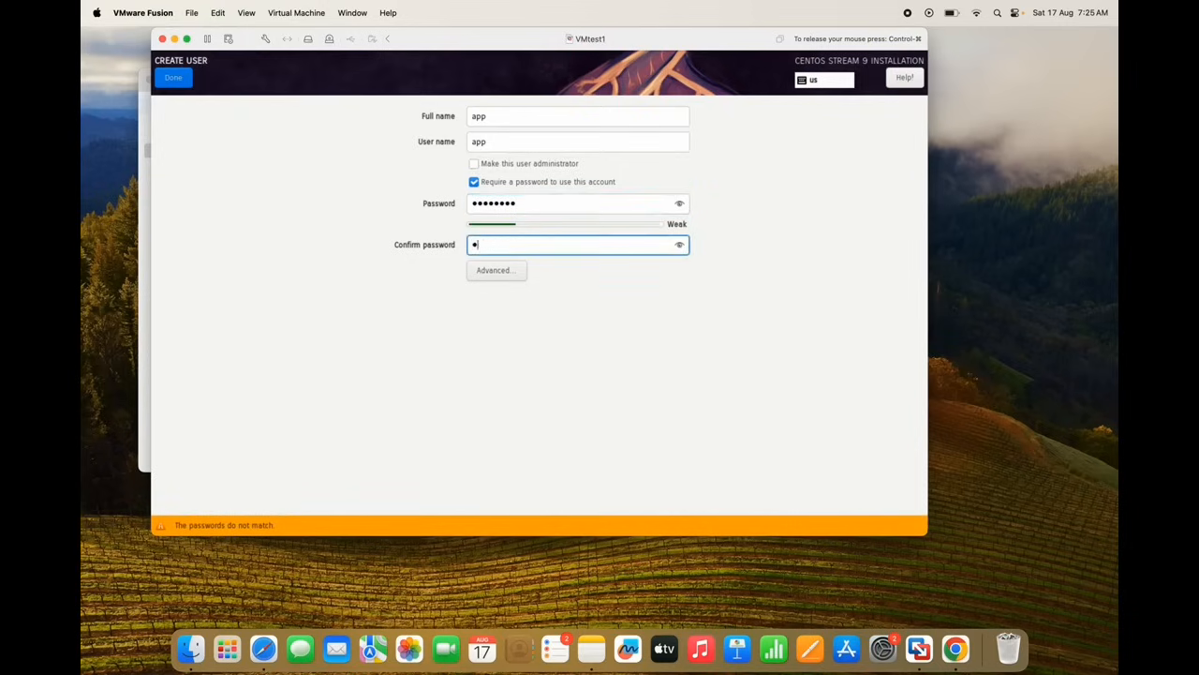
text(••••)
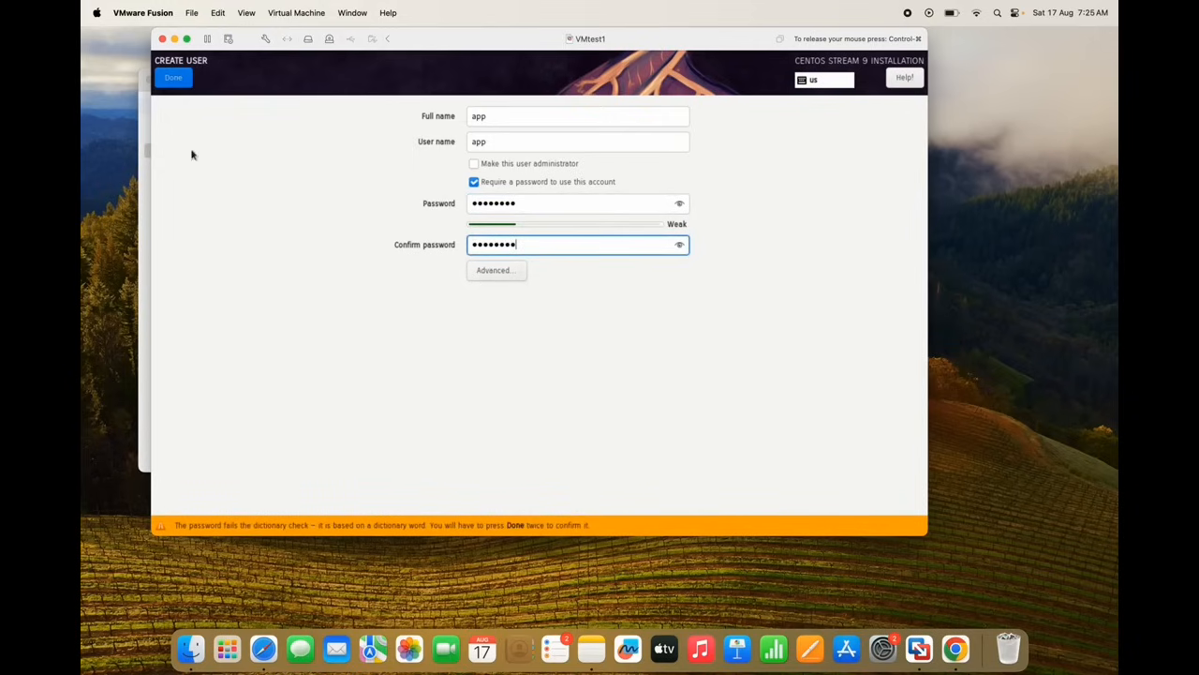
click(176, 81)
click(176, 80)
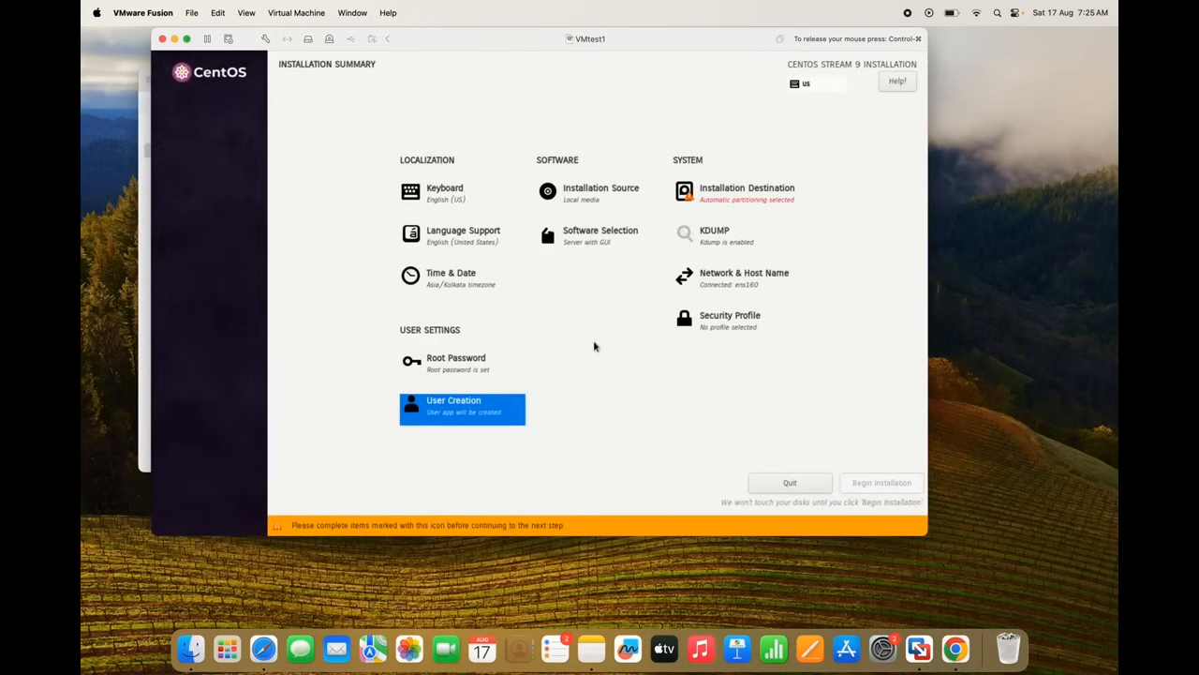
Keep automatic storage partitioning on the installation destination and begin installing CentOS Stream 9
click(730, 198)
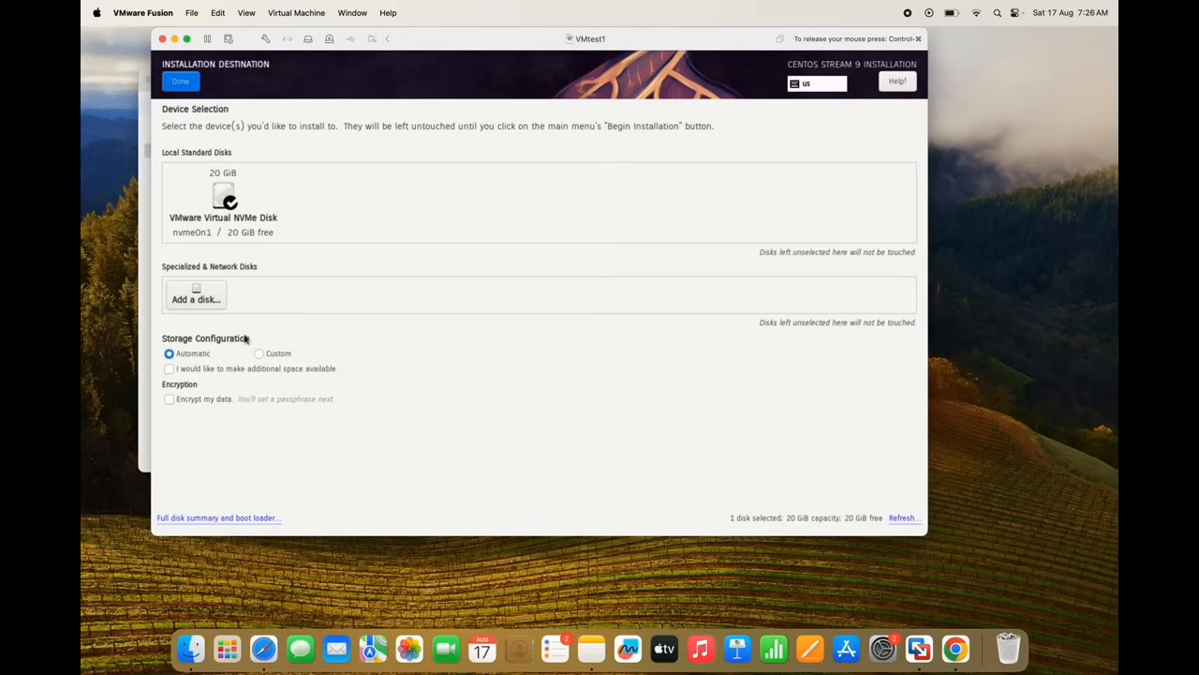
click(259, 355)
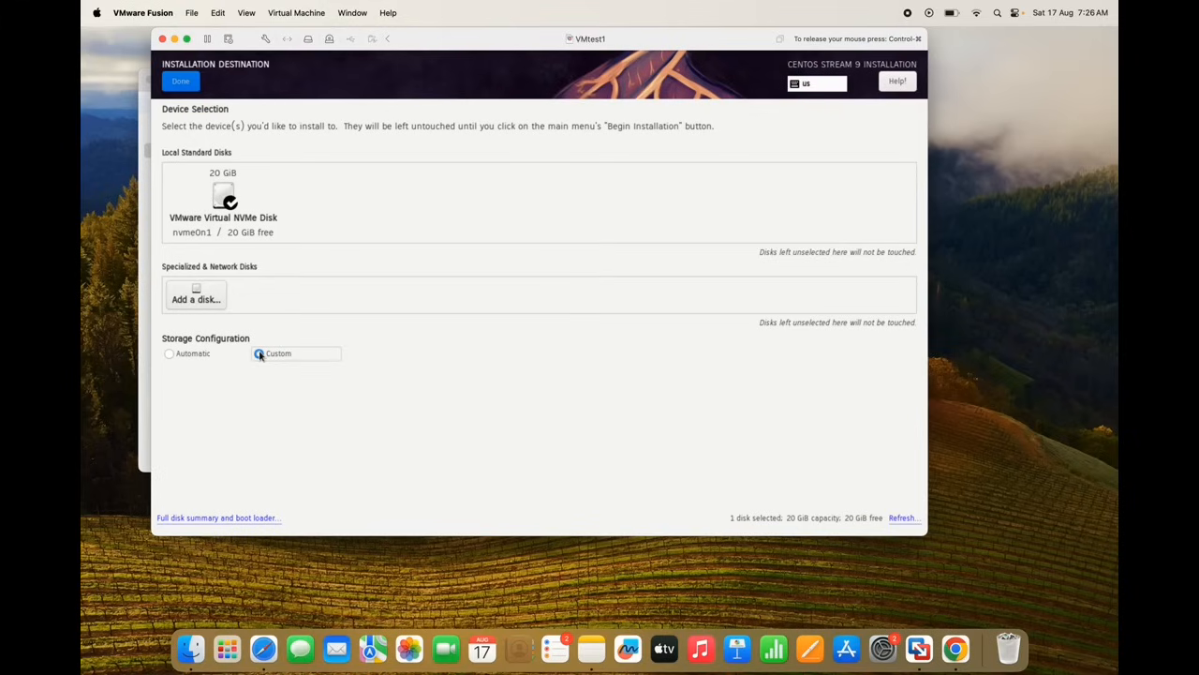
click(169, 354)
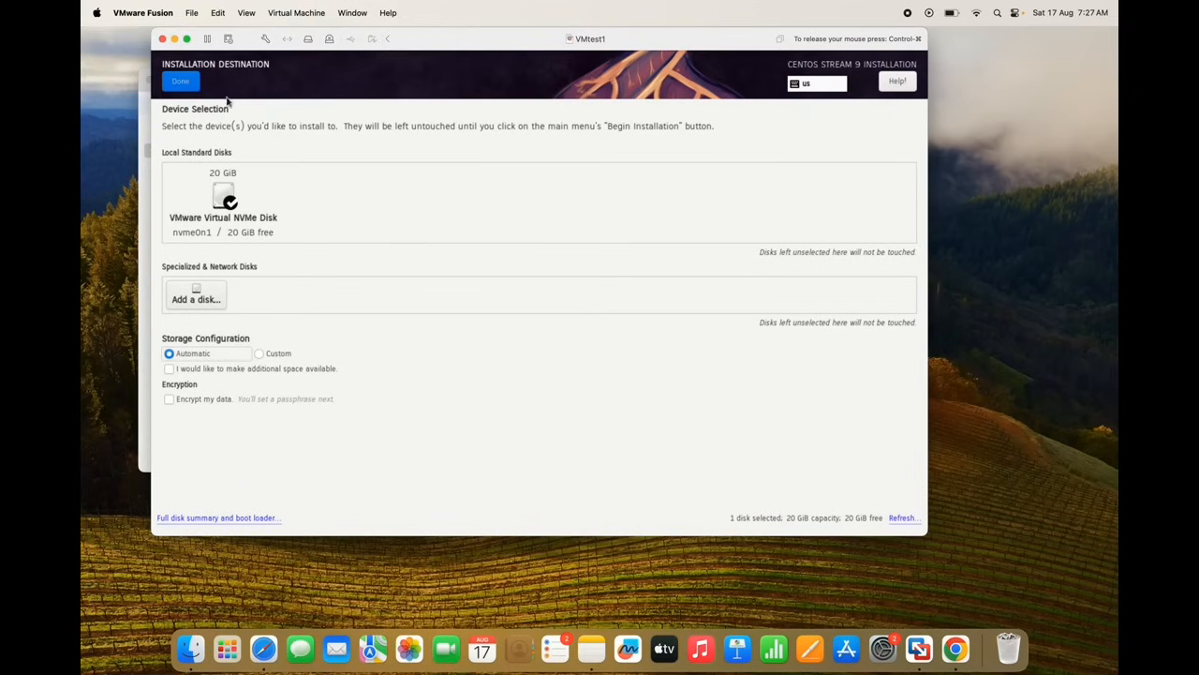
click(181, 82)
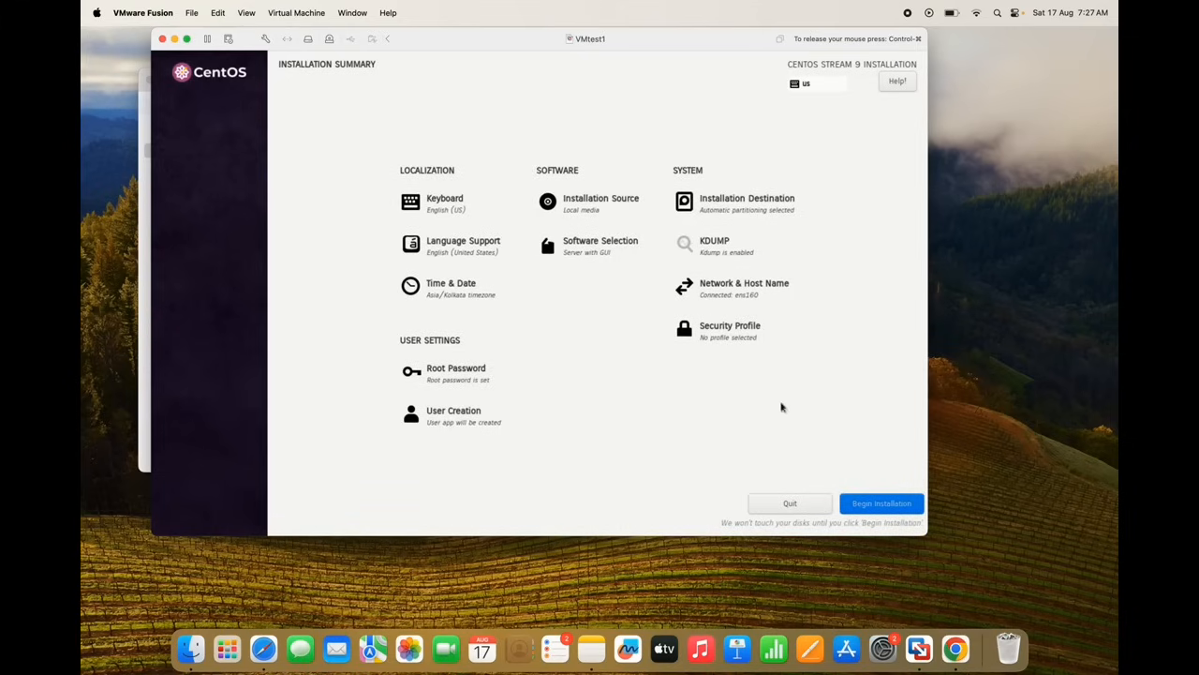
click(871, 509)
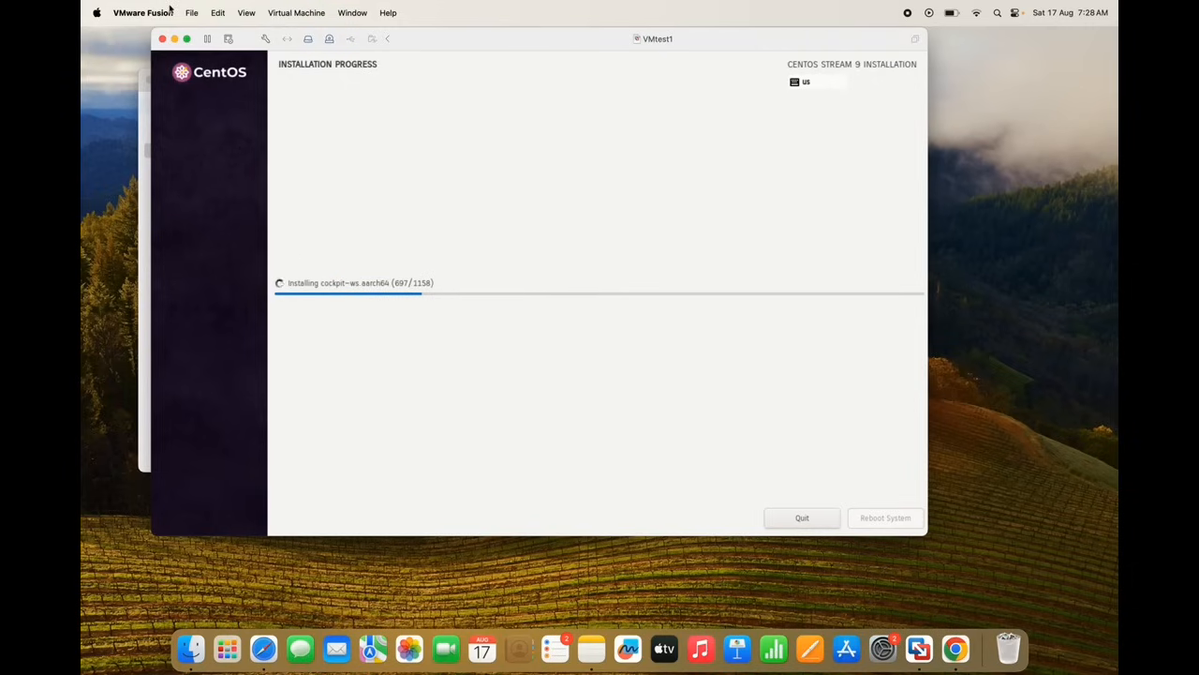
Run the VM full screen until installation completes, briefly leaving and re-entering full screen
click(187, 38)
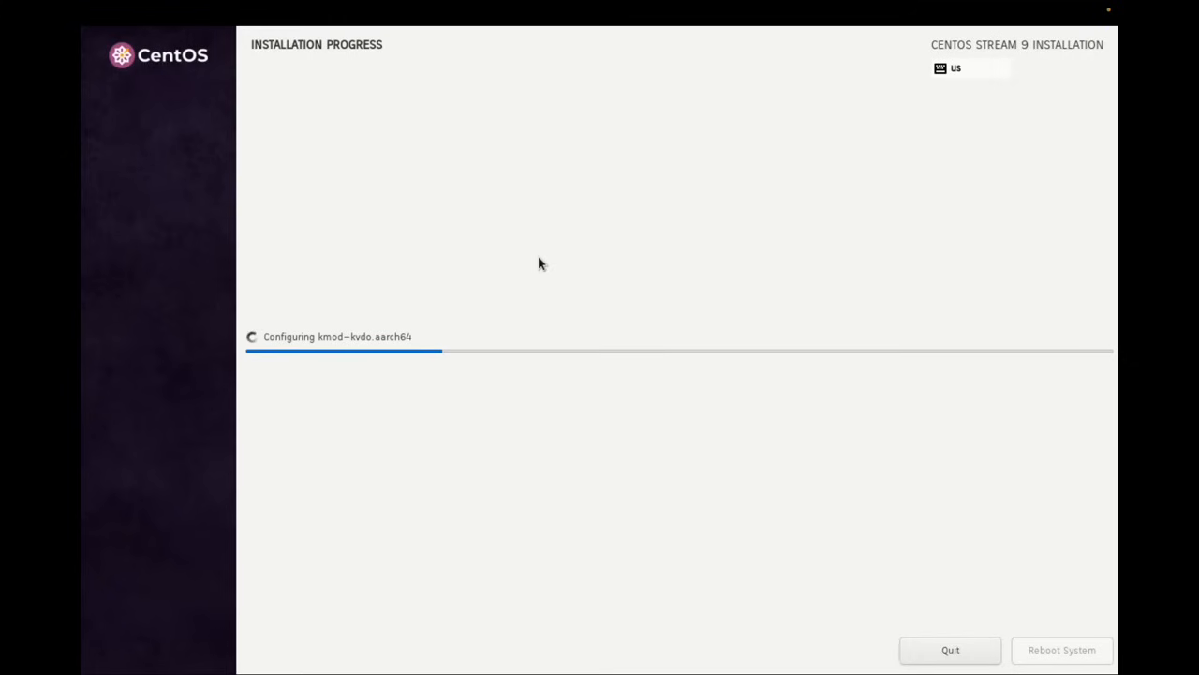
mouse_move(117, 8)
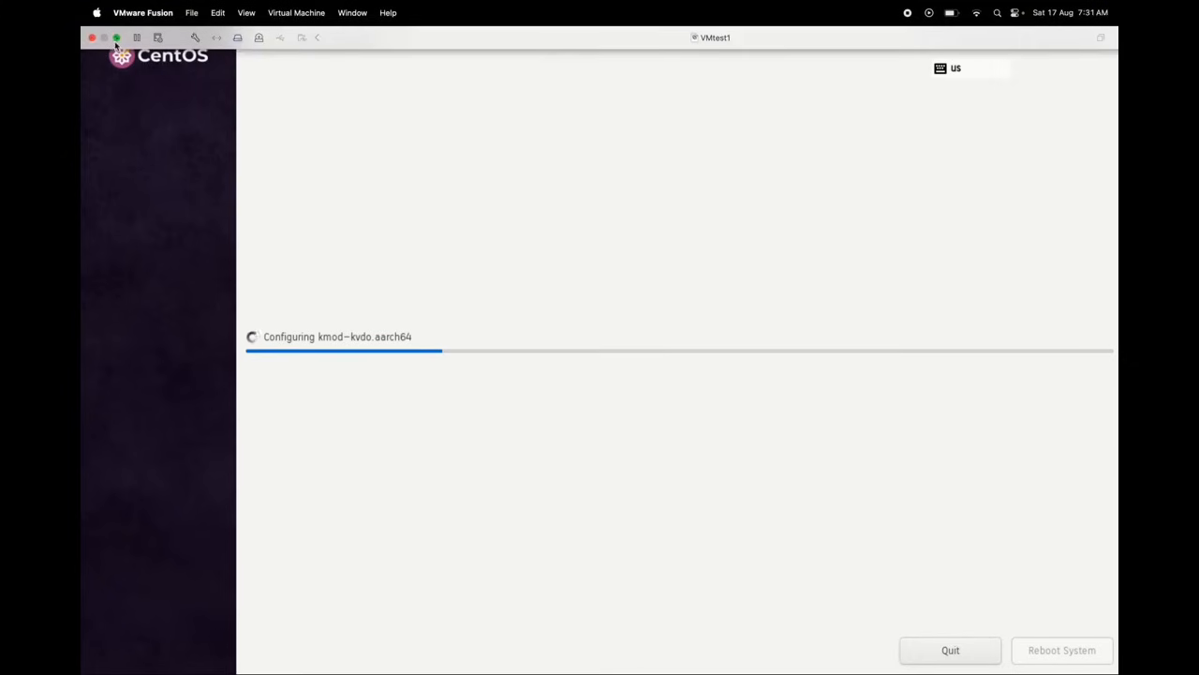
mouse_move(116, 43)
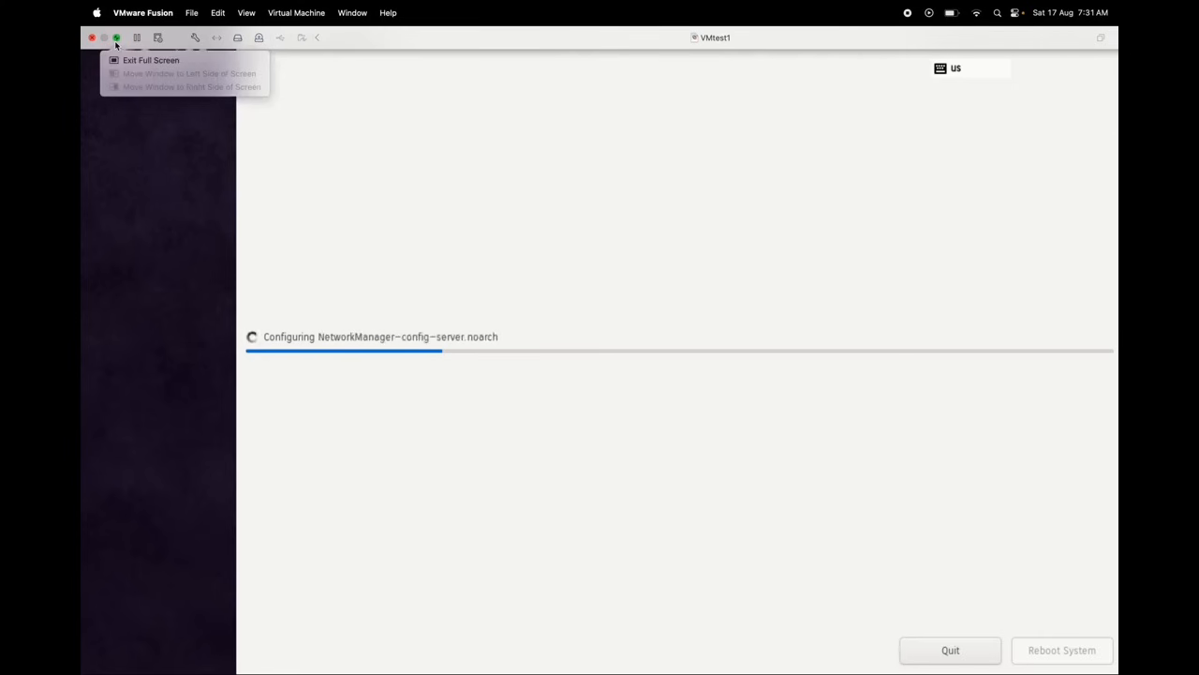
click(116, 41)
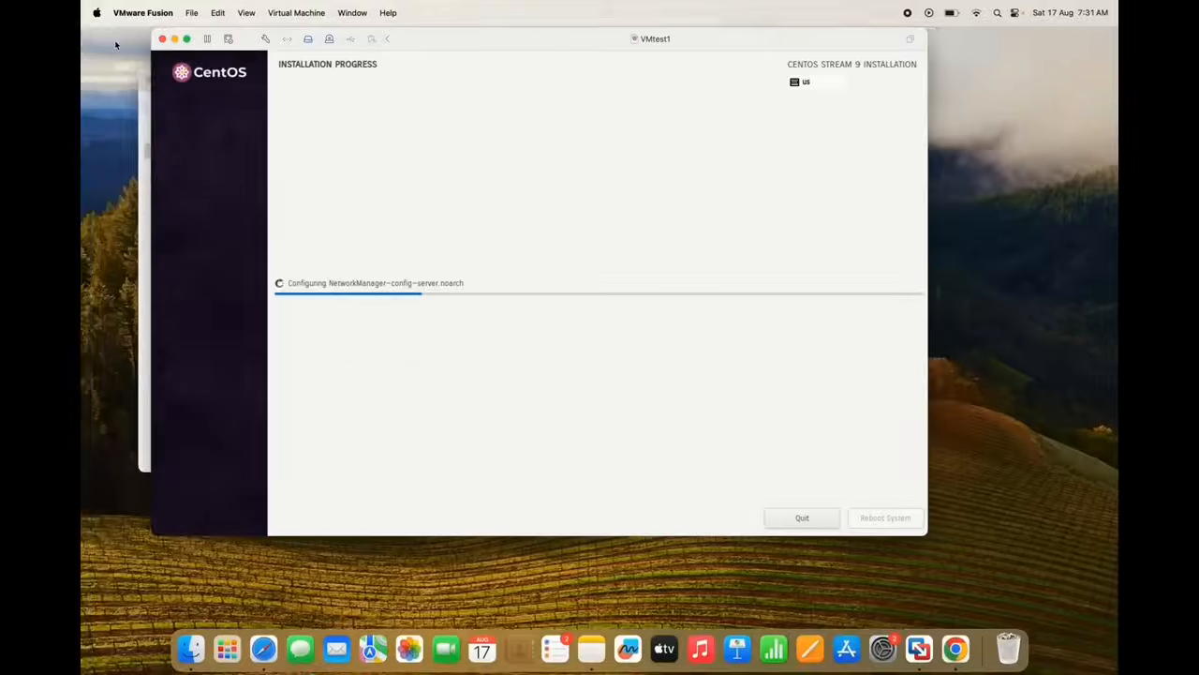
mouse_move(187, 40)
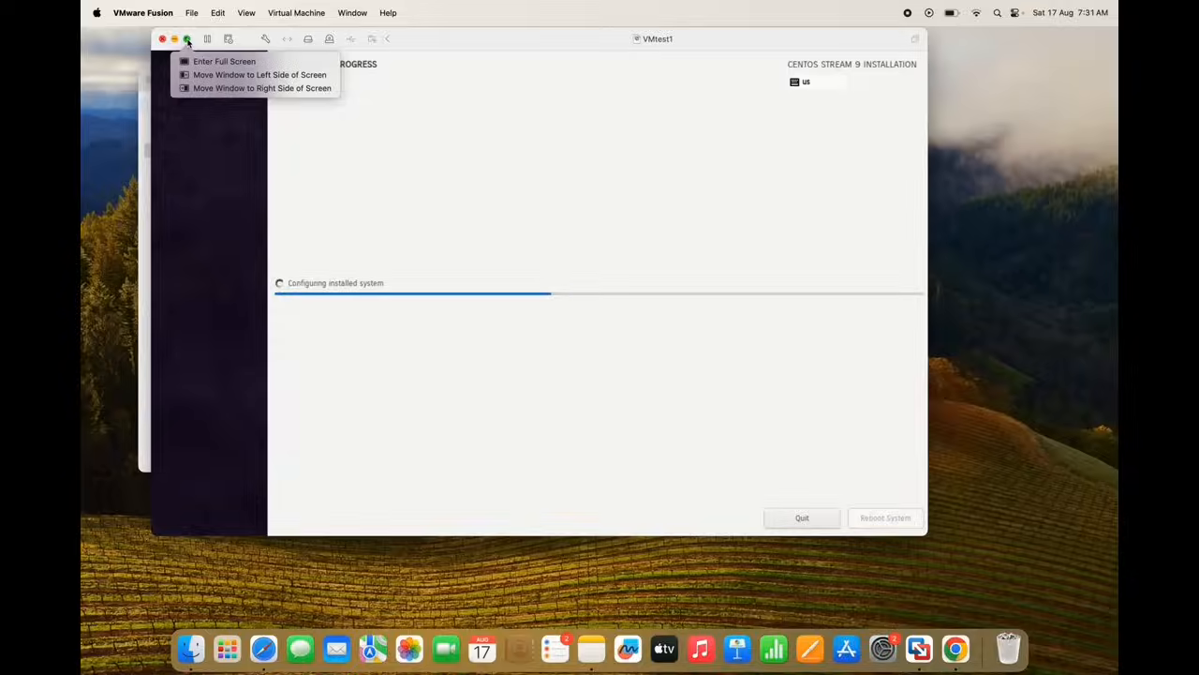
click(188, 41)
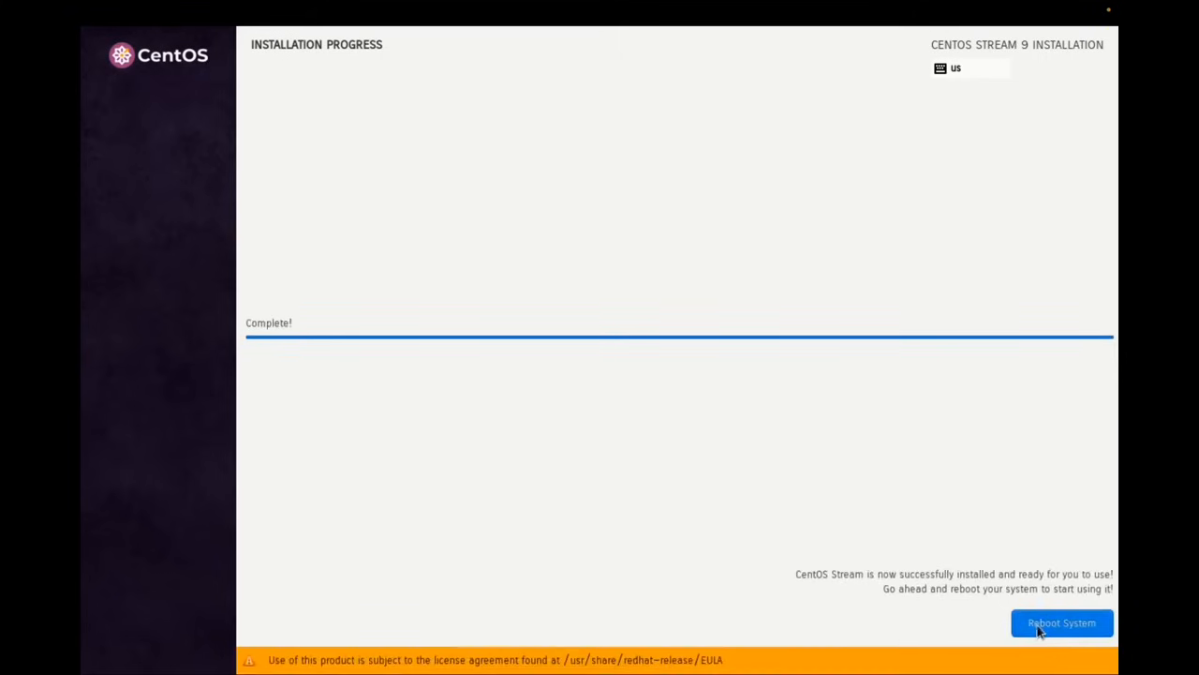
Reboot the installed CentOS system, then Cmd+Tab away from the black full-screen space
click(1039, 631)
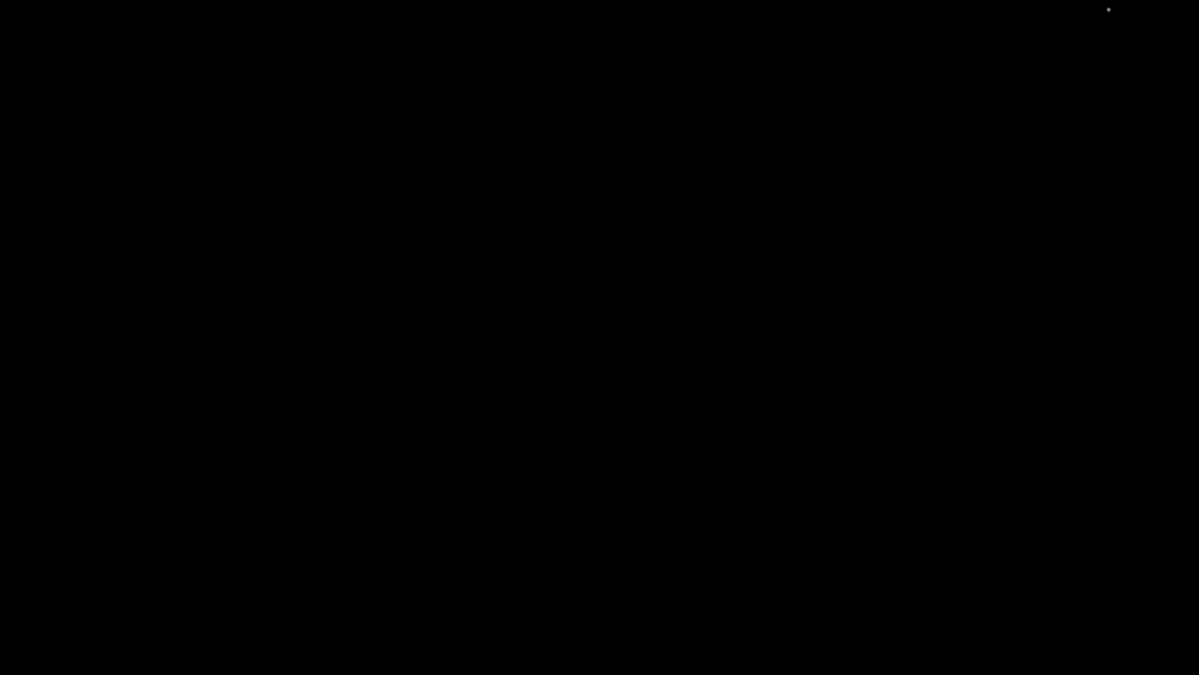
key(super+Tab)
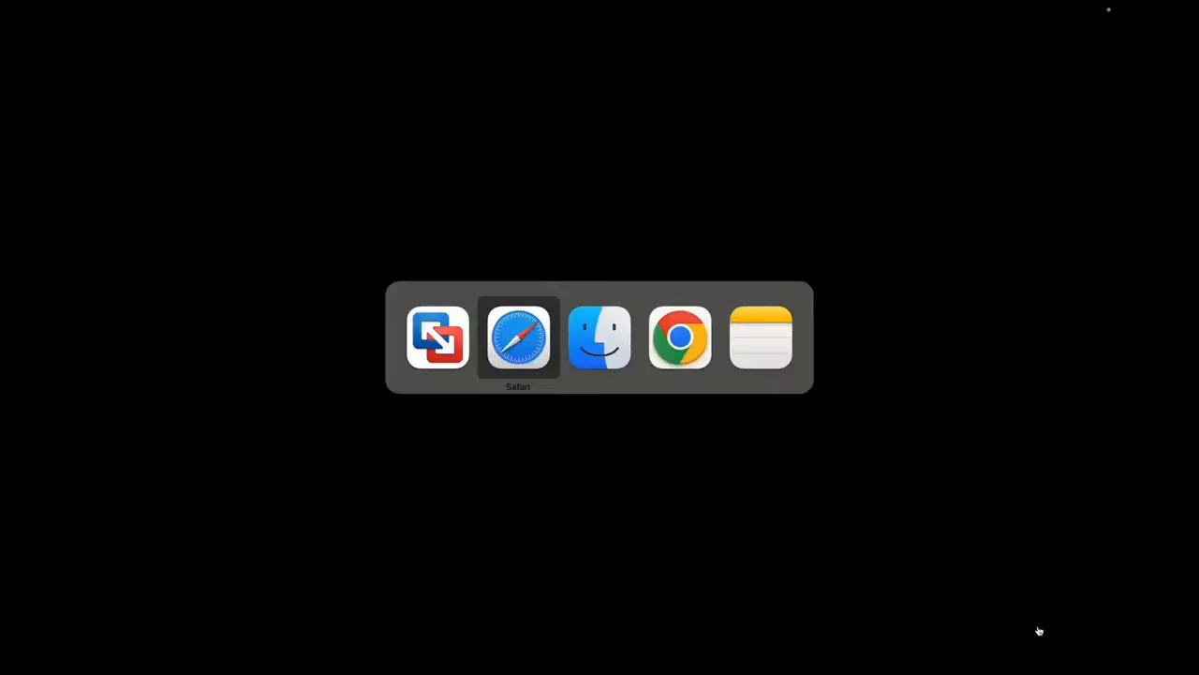
key(super+shift+Tab)
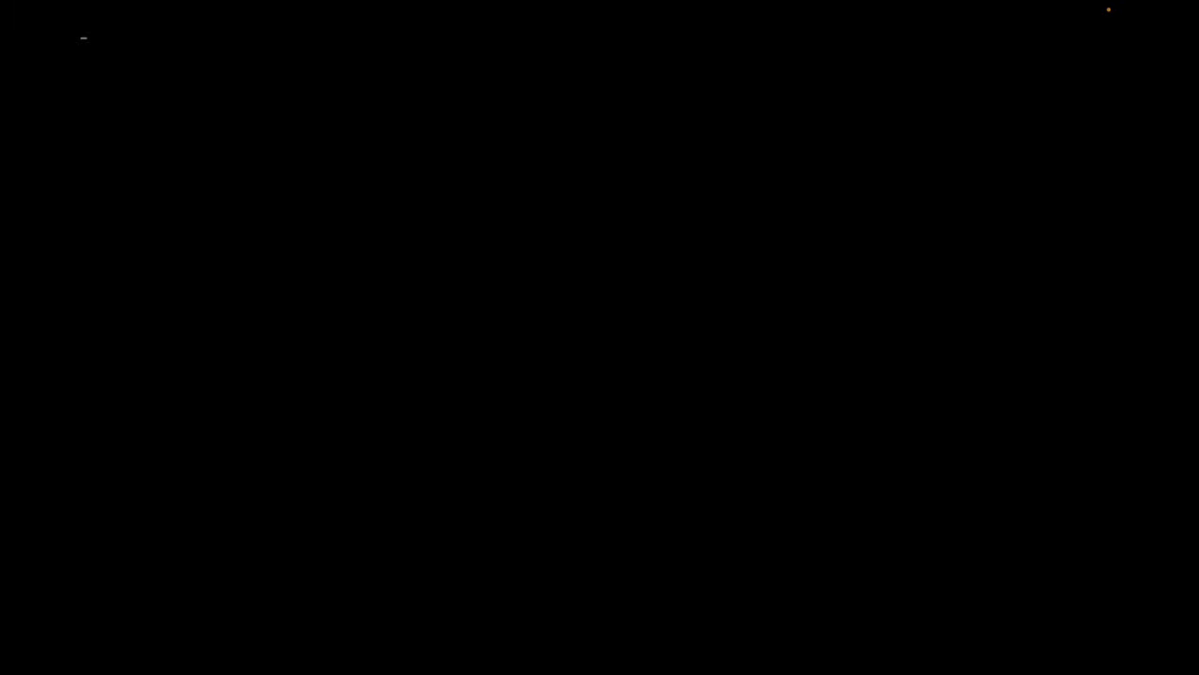
key(super+Tab)
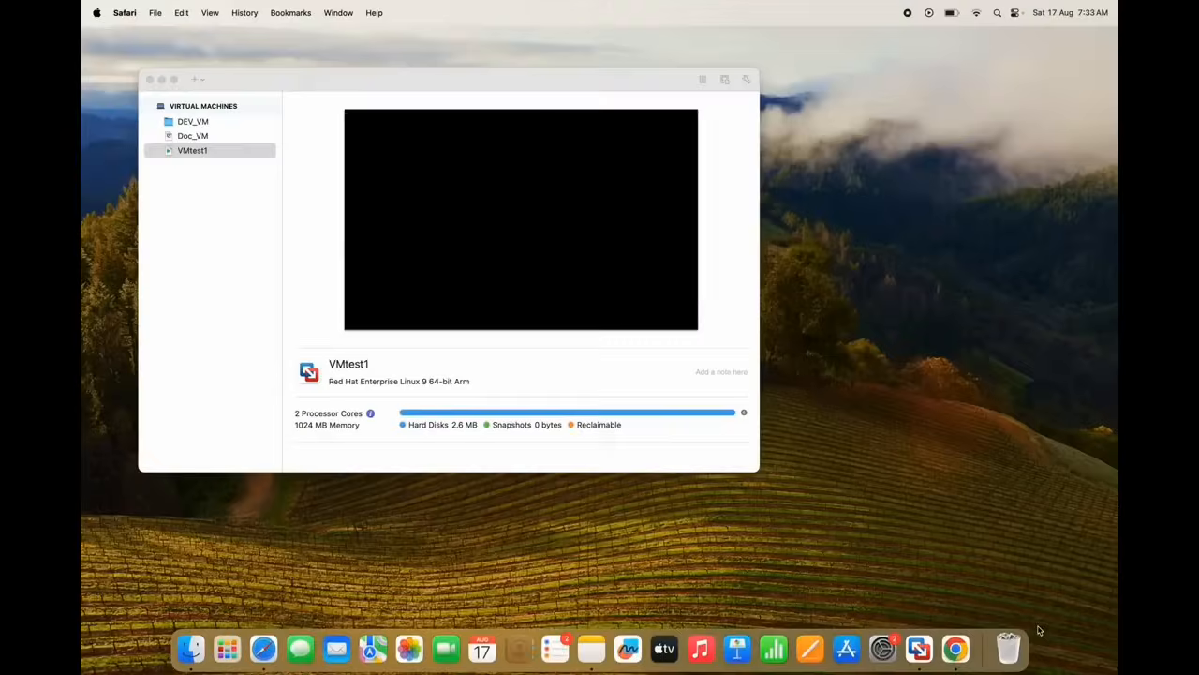
Select VMtest1 in the library and bring its console back via the VMware Fusion Dock icon
click(185, 158)
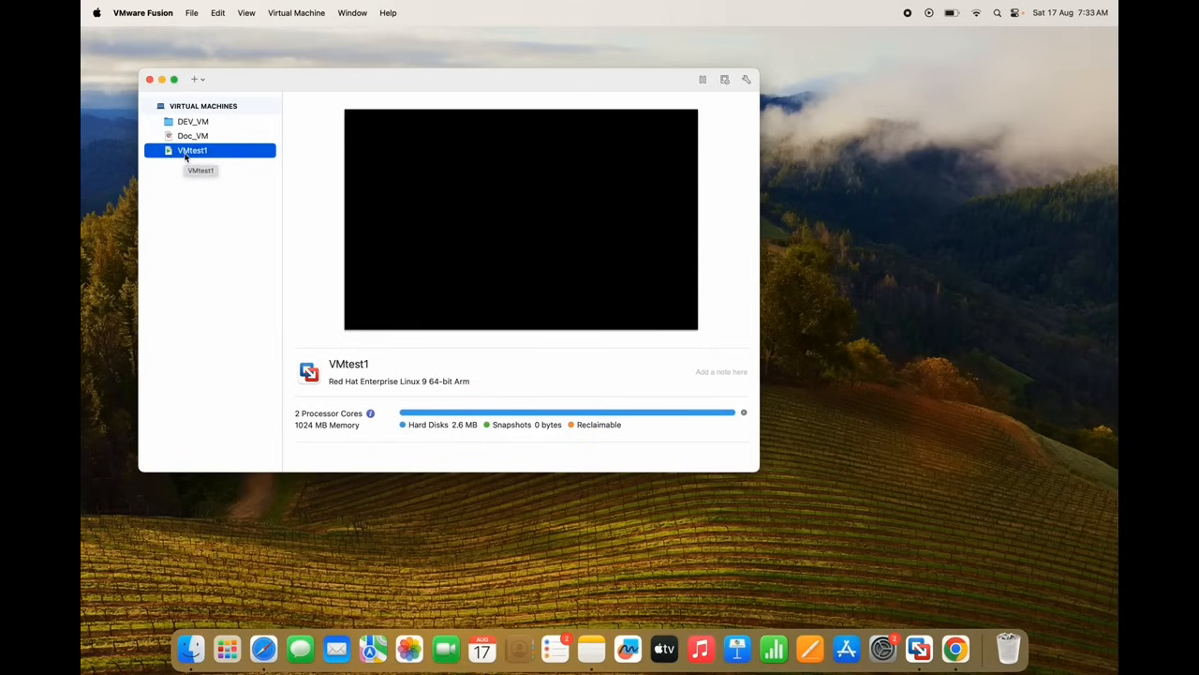
right_click(185, 157)
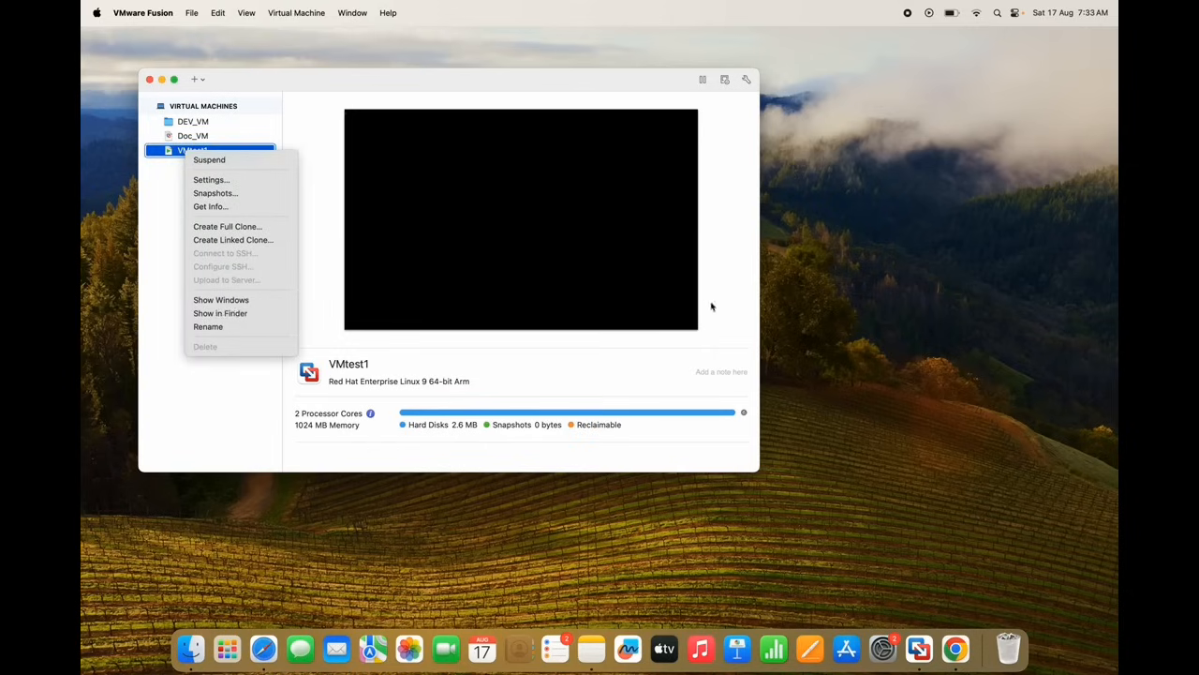
click(919, 649)
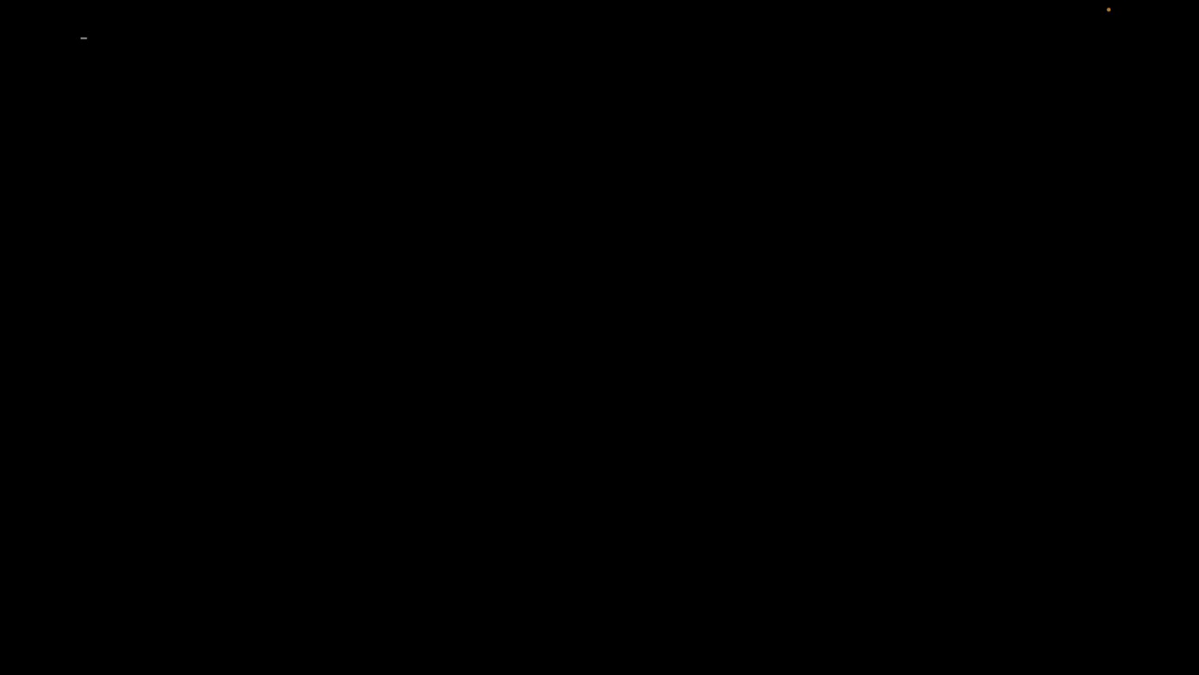
key(super+Tab)
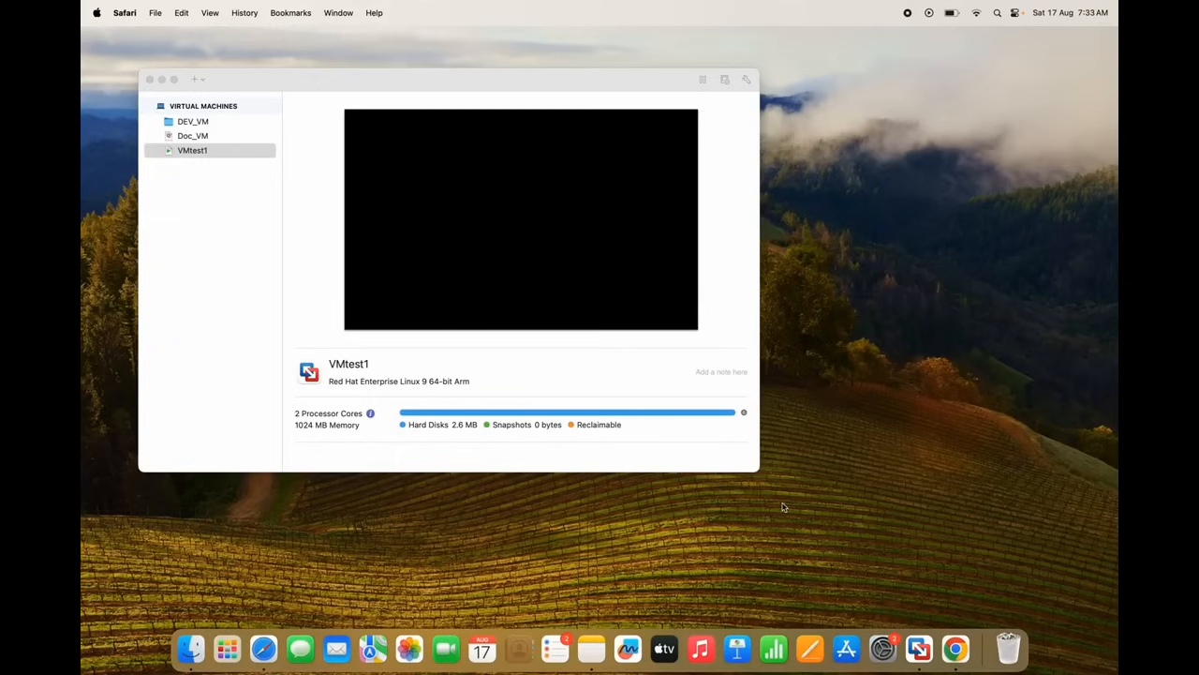
right_click(197, 154)
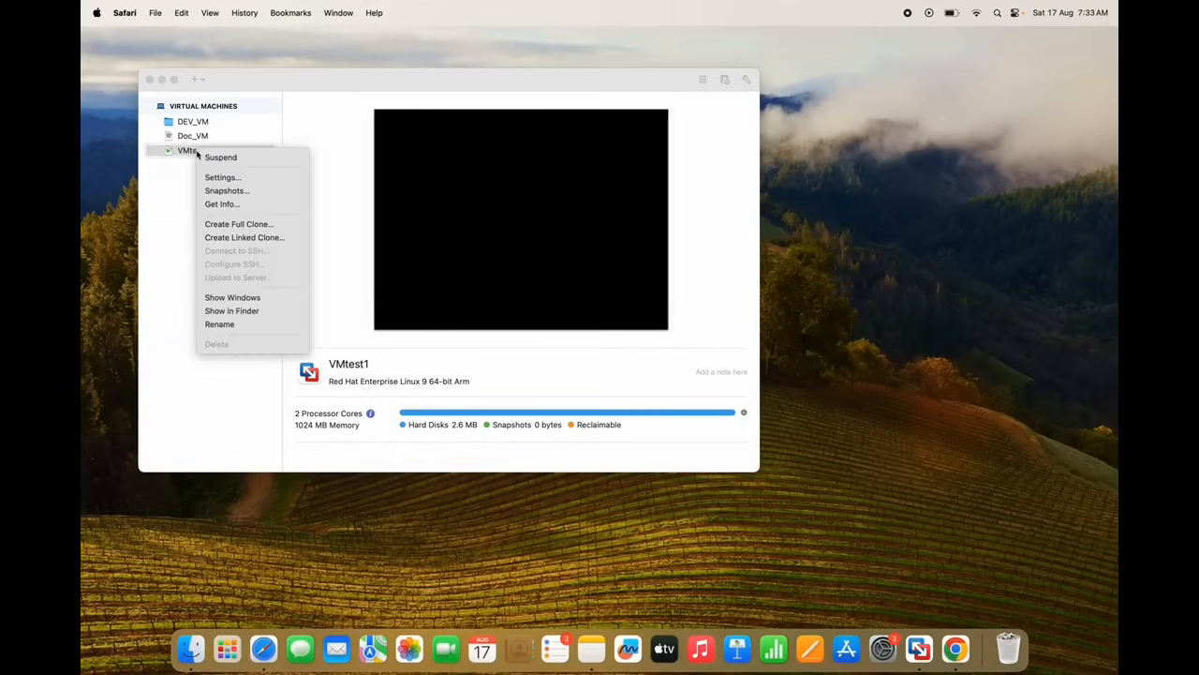
click(923, 649)
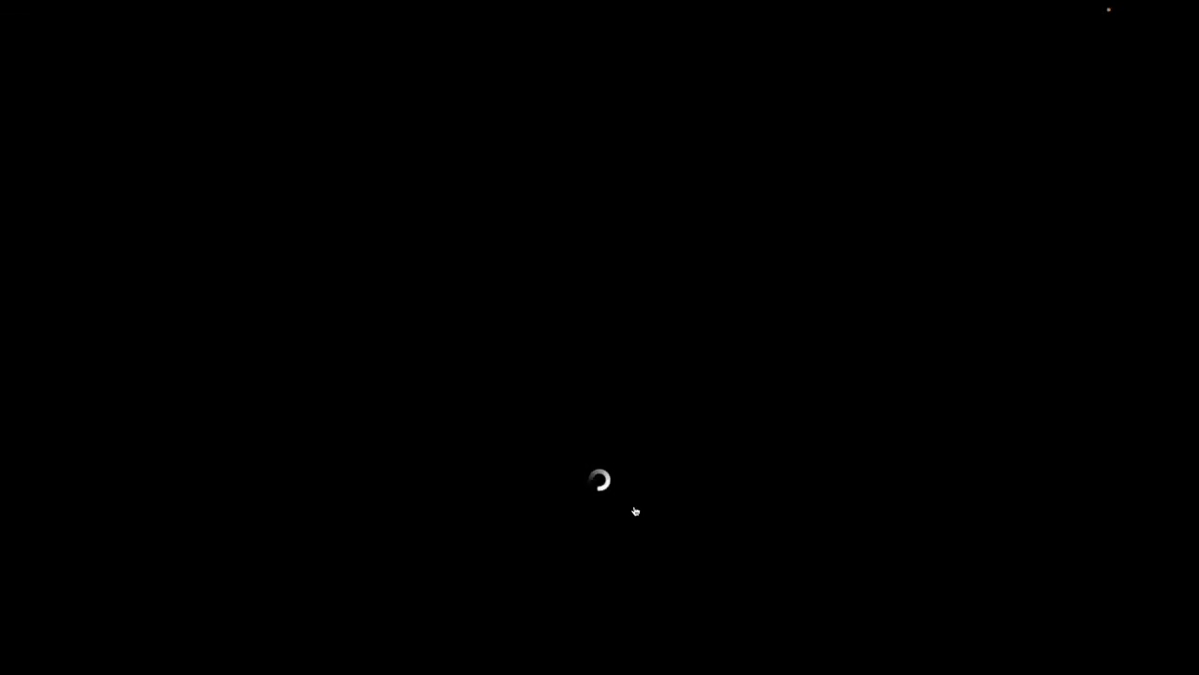
Exit full screen, sign in as user app with its password, and skip the welcome tour
mouse_move(191, 9)
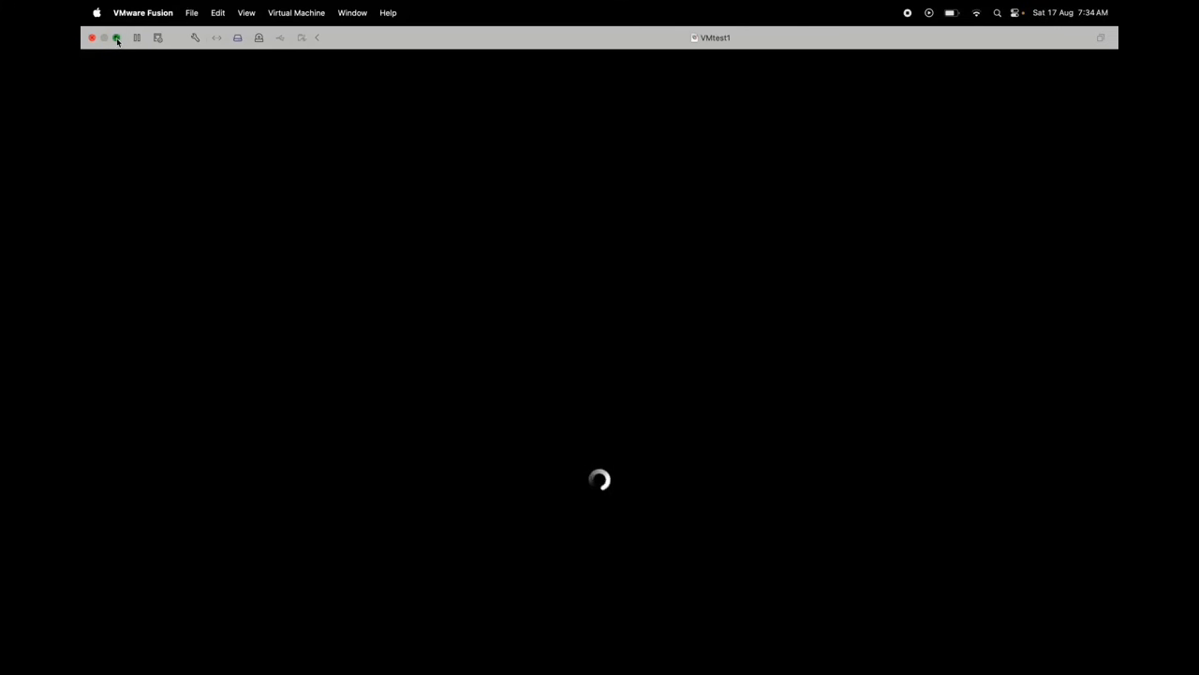
click(117, 39)
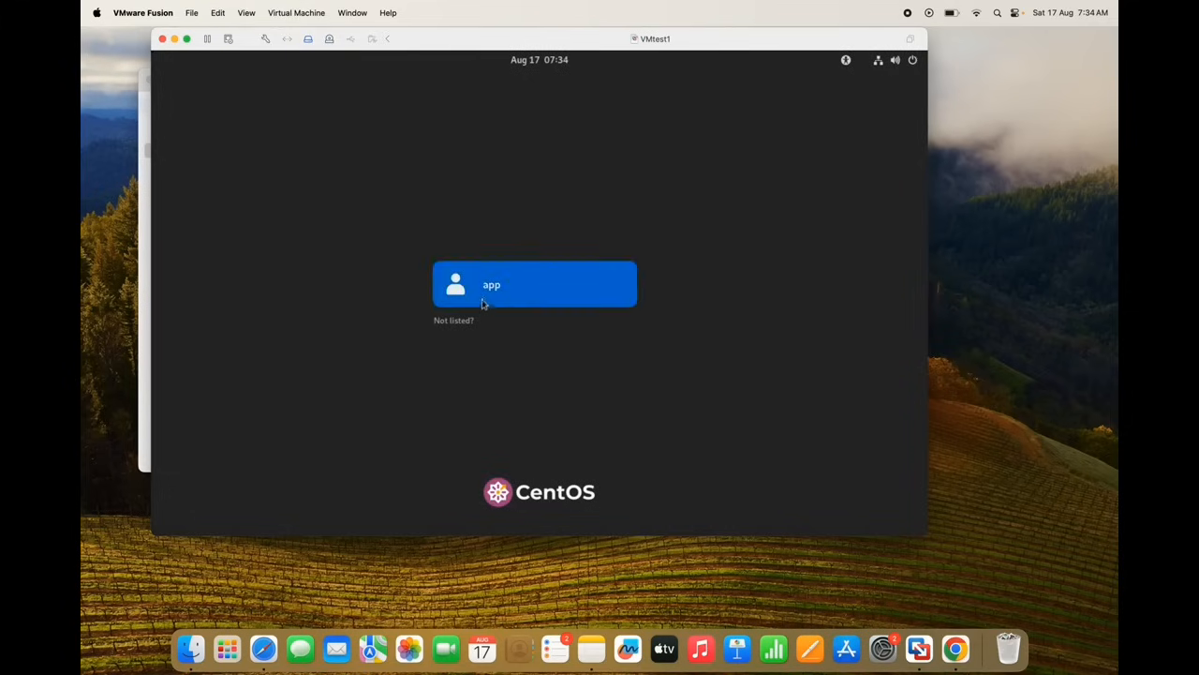
click(482, 302)
text(••)
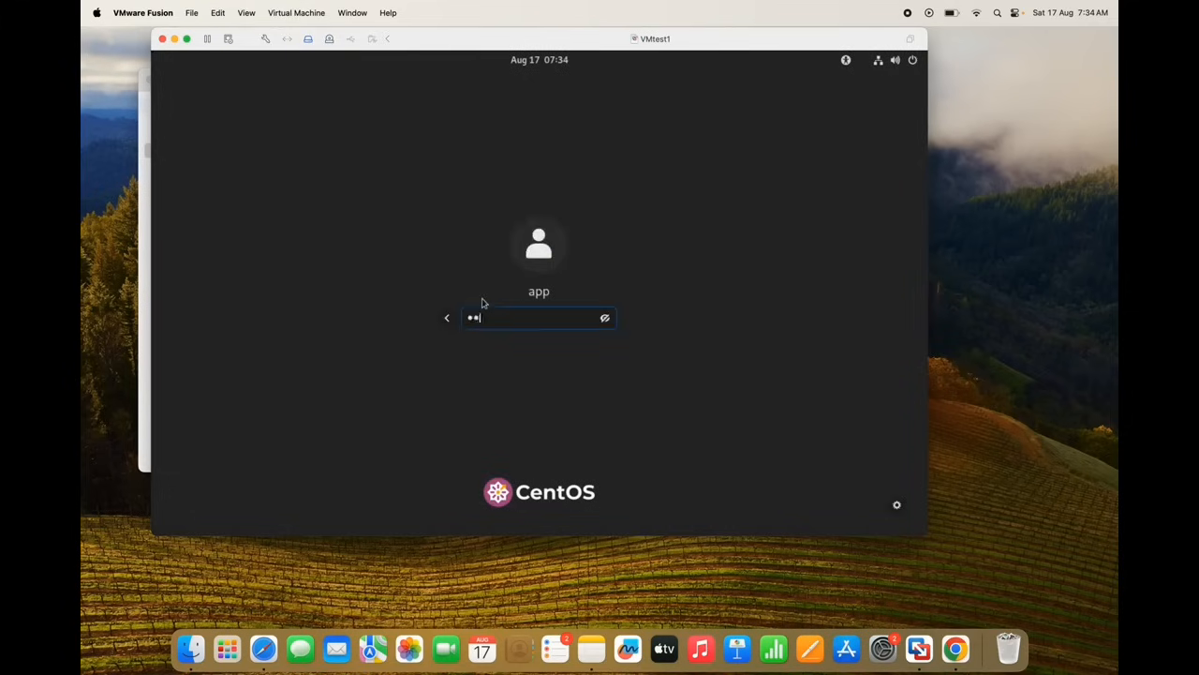
key(Return)
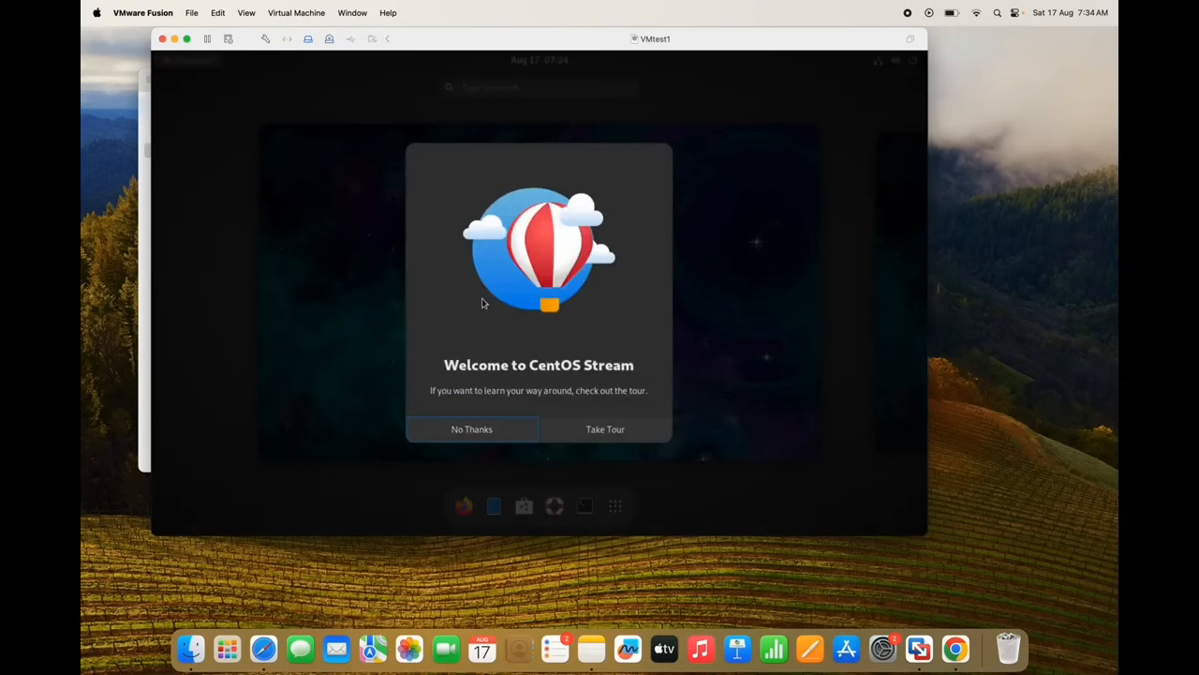
click(479, 432)
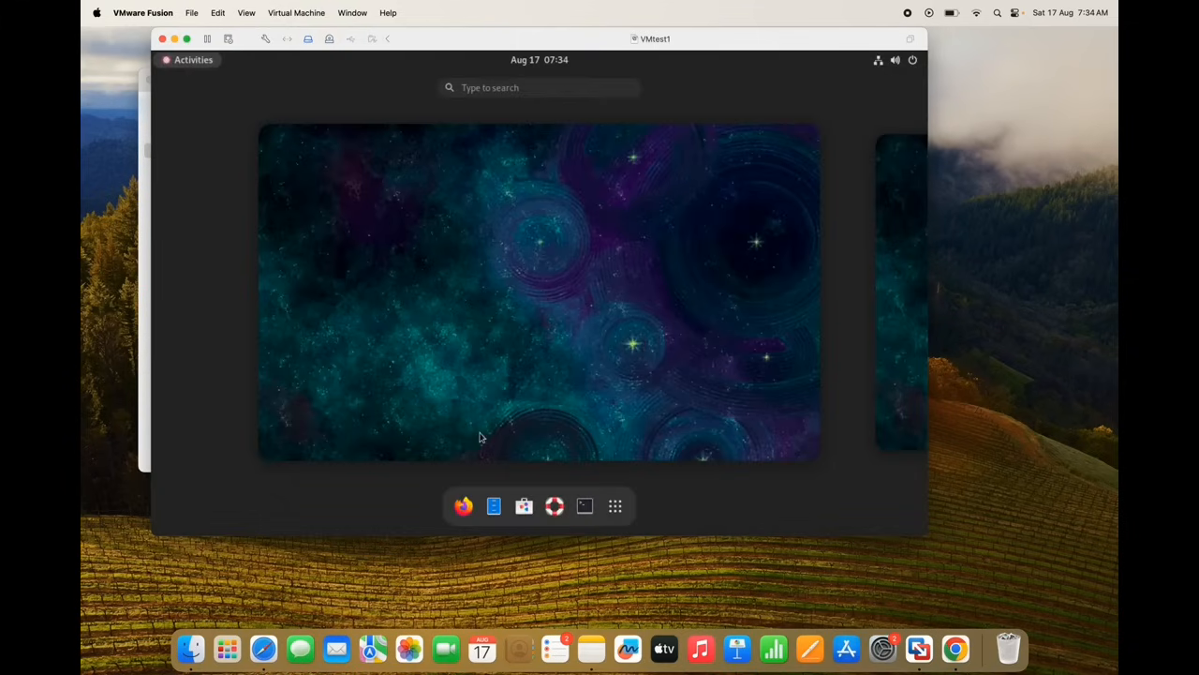
Run ip a in a CentOS guest terminal and select the ens160 address 192.168.54.128/24
click(585, 506)
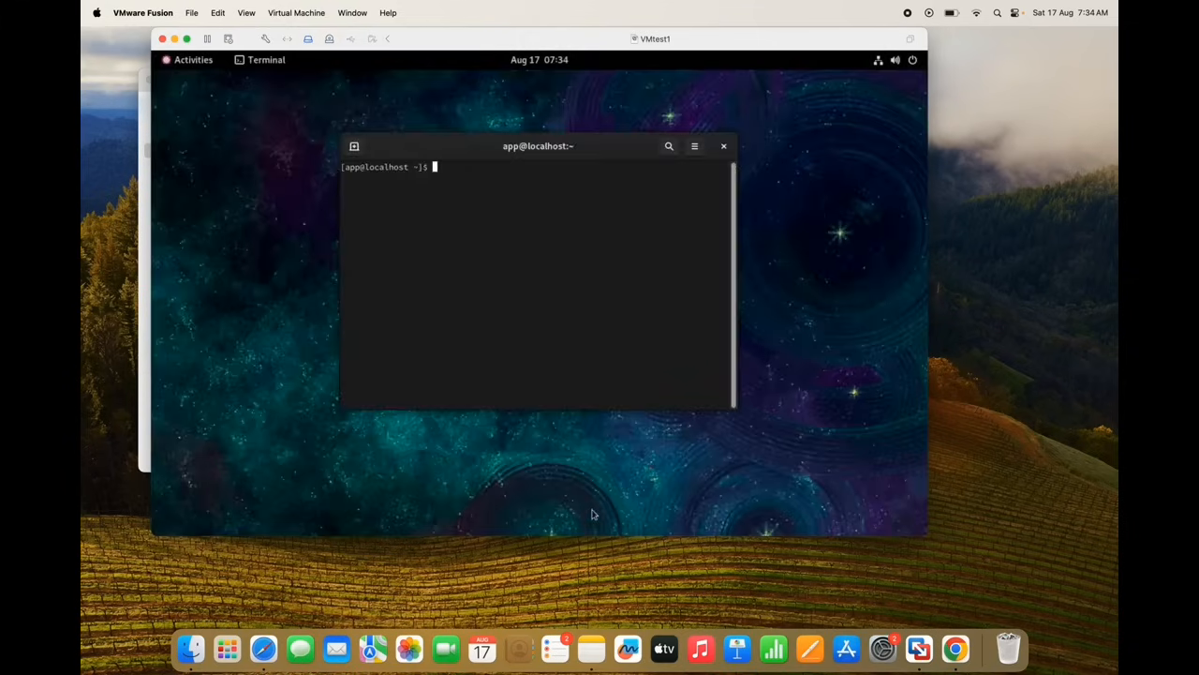
text(ip a)
key(Return)
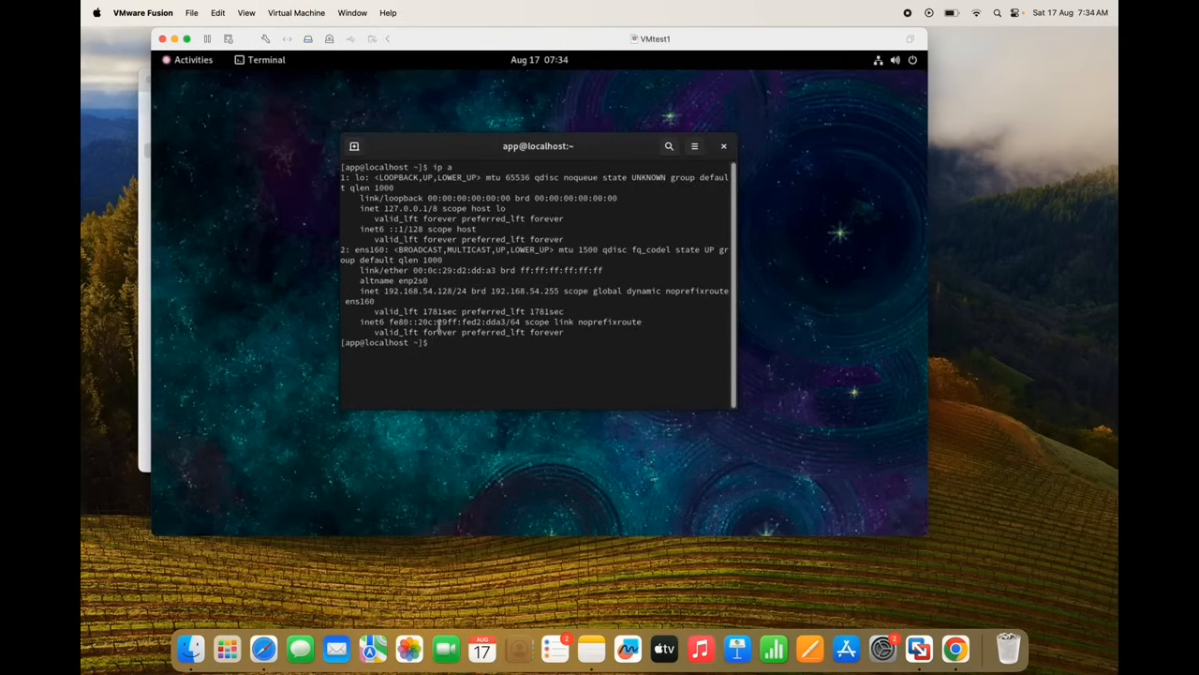
double_click(413, 292)
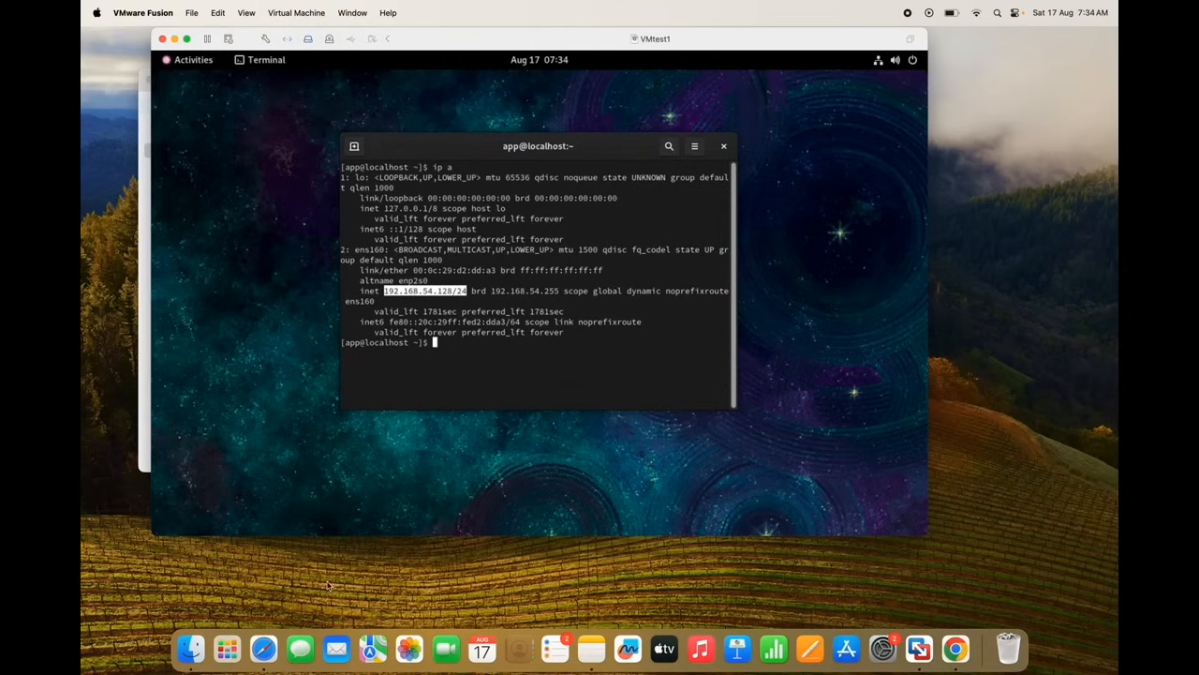
click(230, 656)
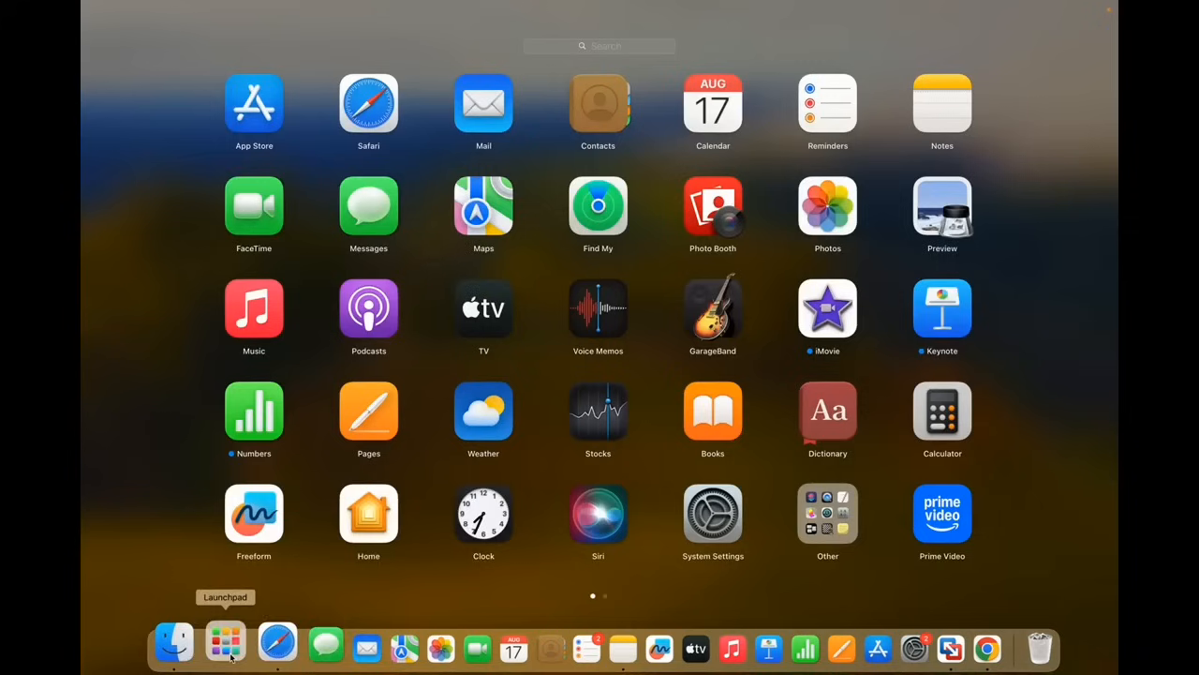
Launch the Mac's Terminal app by searching 'te' in Launchpad
click(606, 45)
text(te)
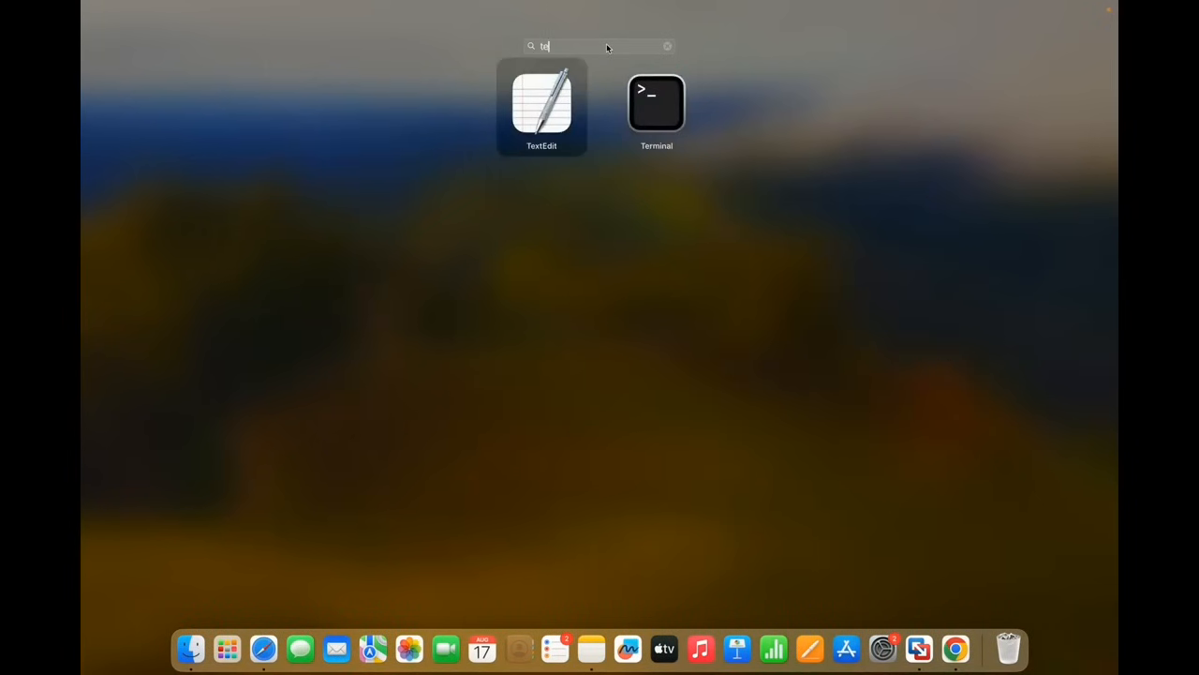
click(656, 103)
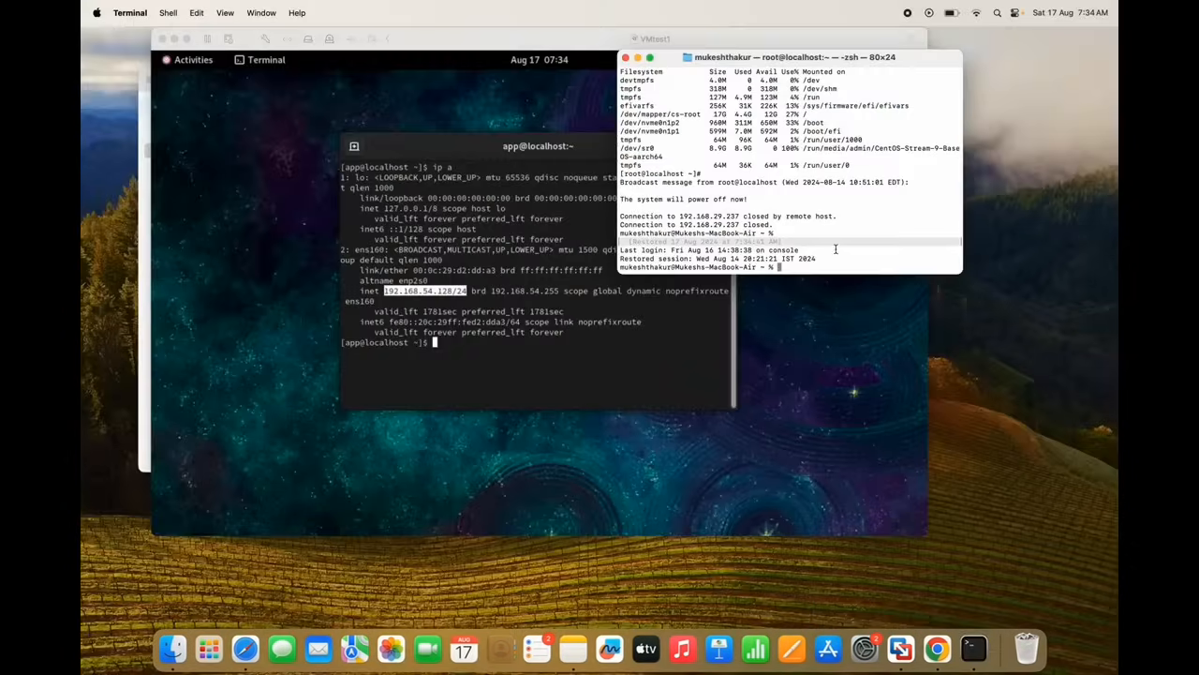
Ping 192.168.54.128 from the Mac, then stop it: 10 packets received, 0% loss
text(ping 192.168.54.128)
key(Return)
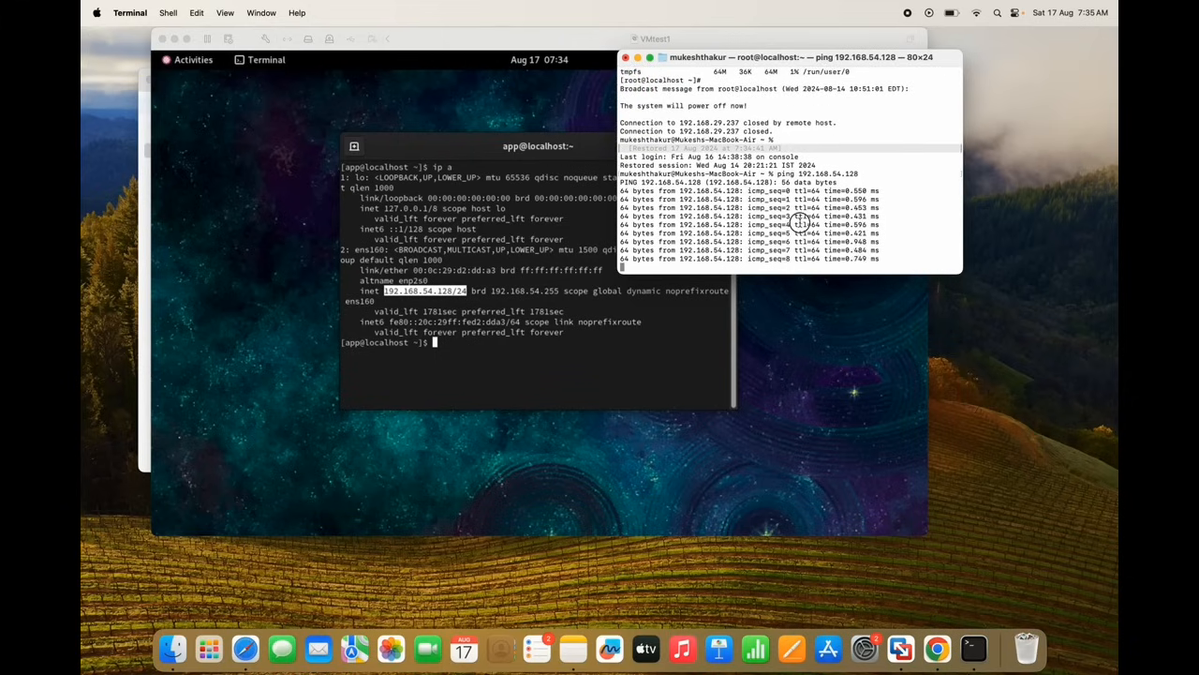
key(ctrl+c)
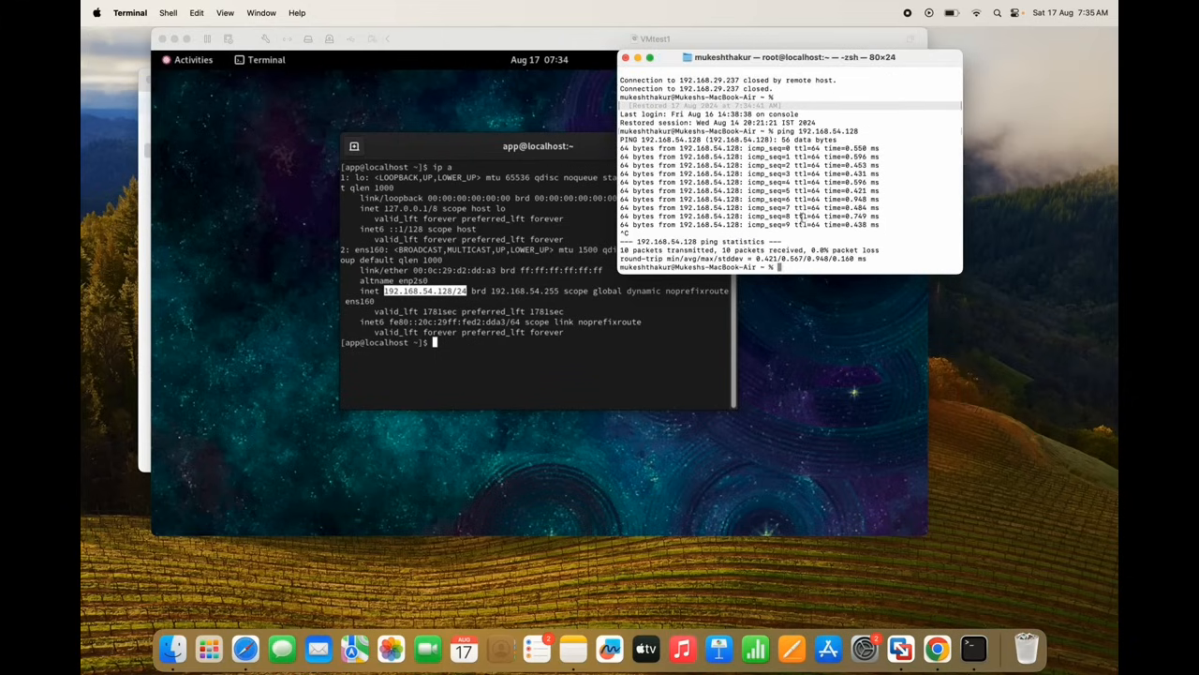